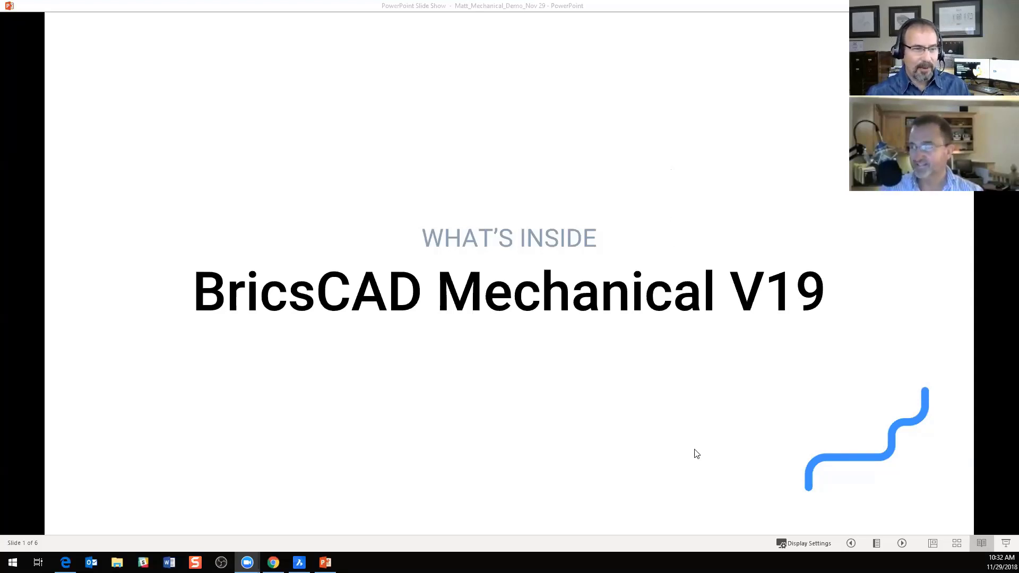
Step: Advance the slide show to the Parameters Manager slide, then switch to BricsCAD's hydraulic cylinder assembly and reposition the Parameters window slightly
key("Right")
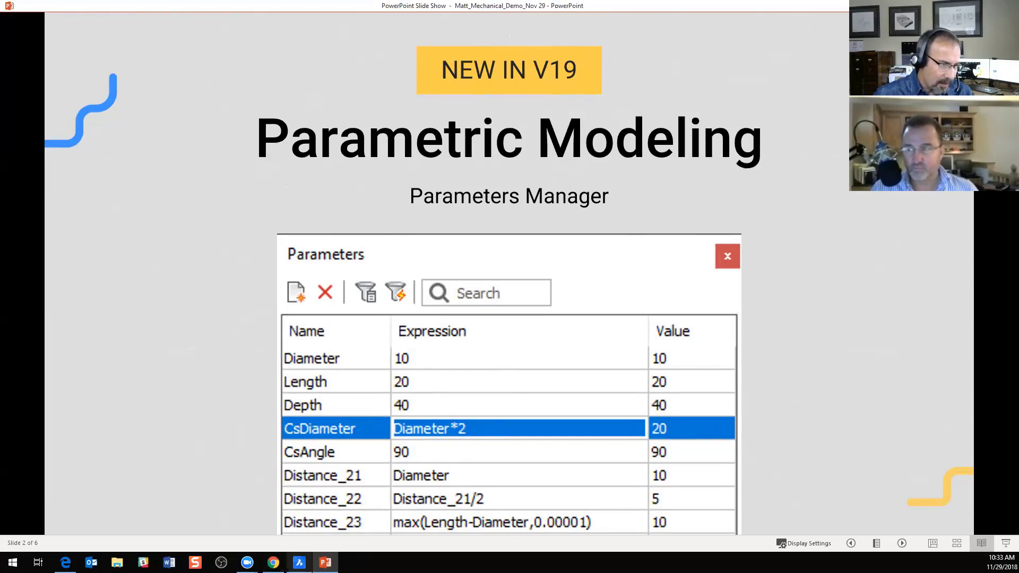
left_click(299, 562)
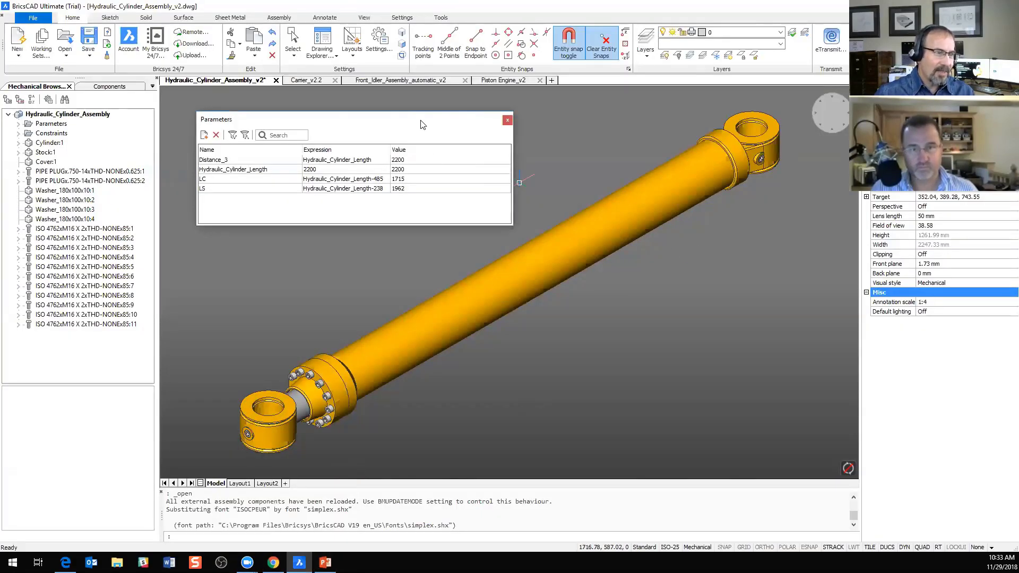
left_click_drag(413, 135, 418, 136)
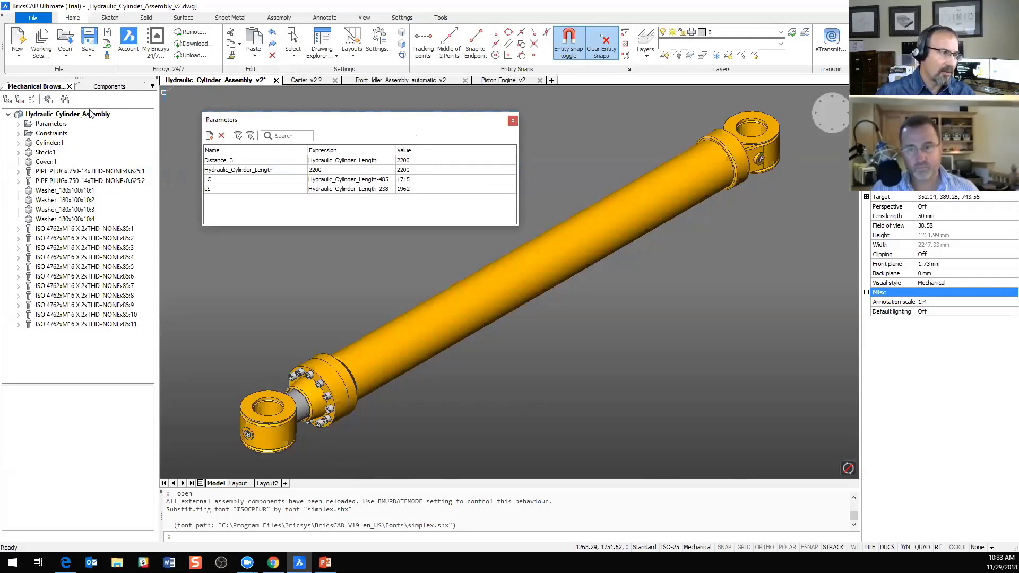
Step: Highlight the Cover, Cylinder and Stock components in the assembly to see which parts they are
left_click(44, 161)
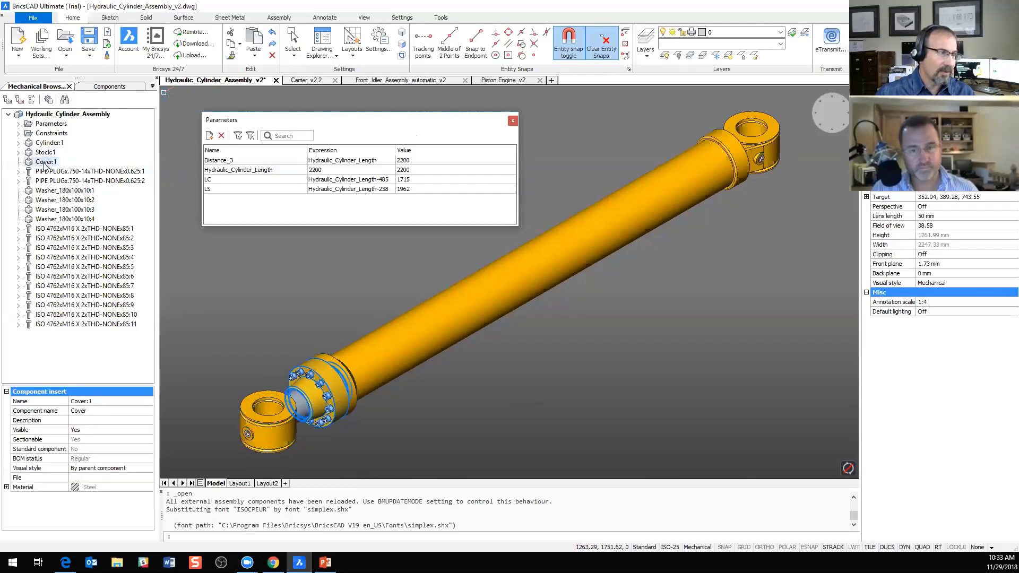
left_click(50, 142)
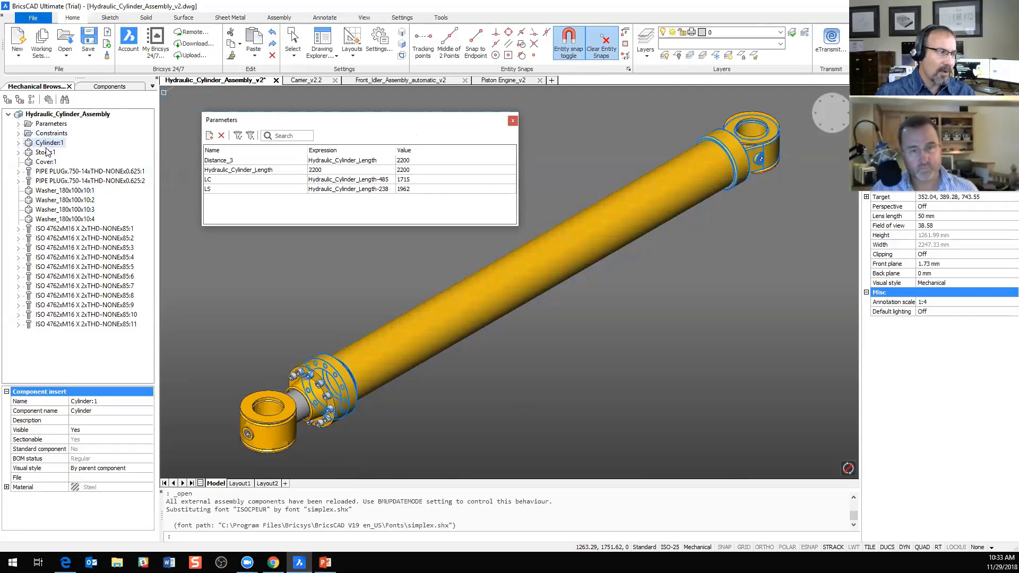
left_click(46, 162)
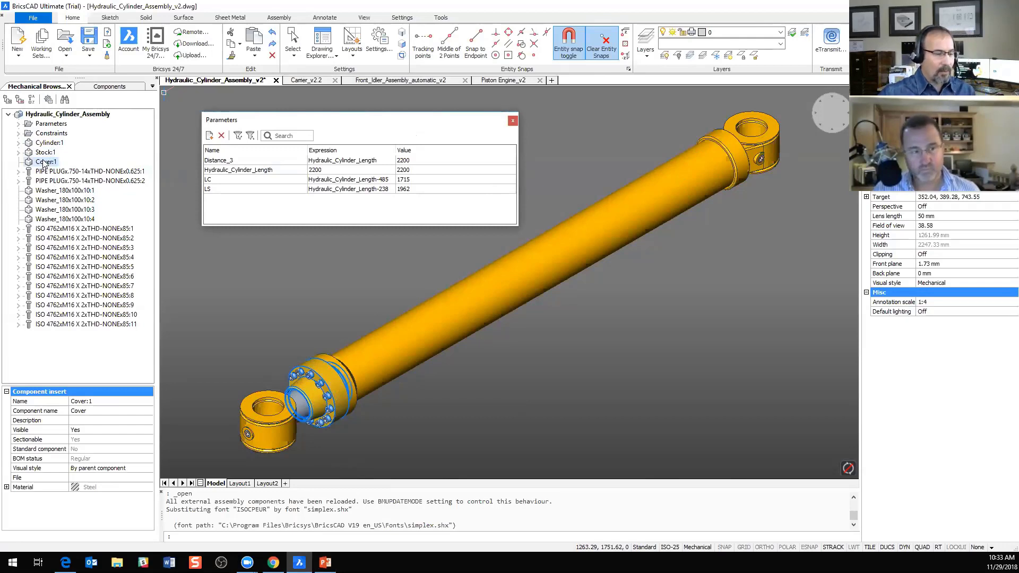
left_click(45, 153)
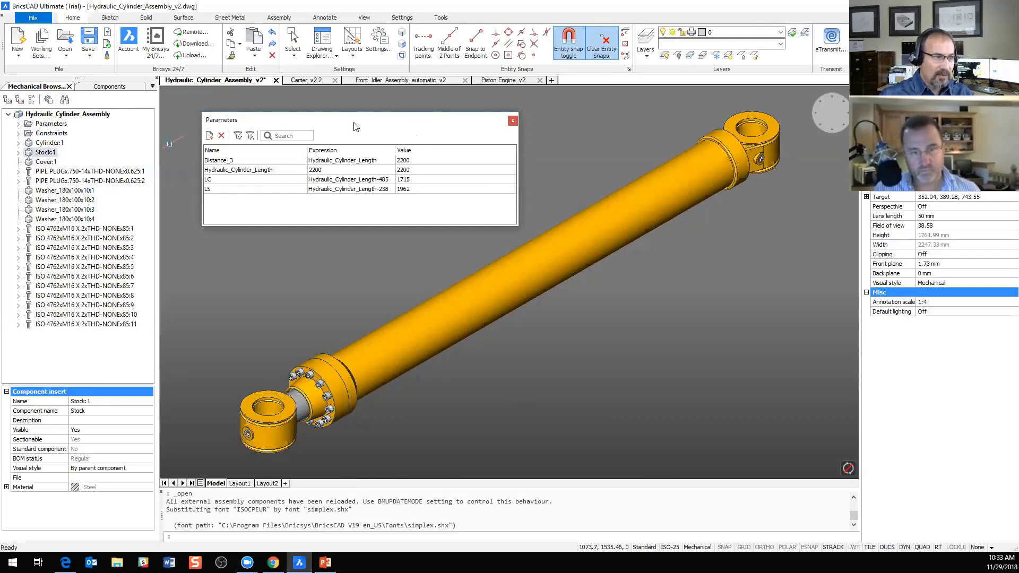
Step: Set the Hydraulic_Cylinder_Length parameter's expression to 1000
double_click(316, 172)
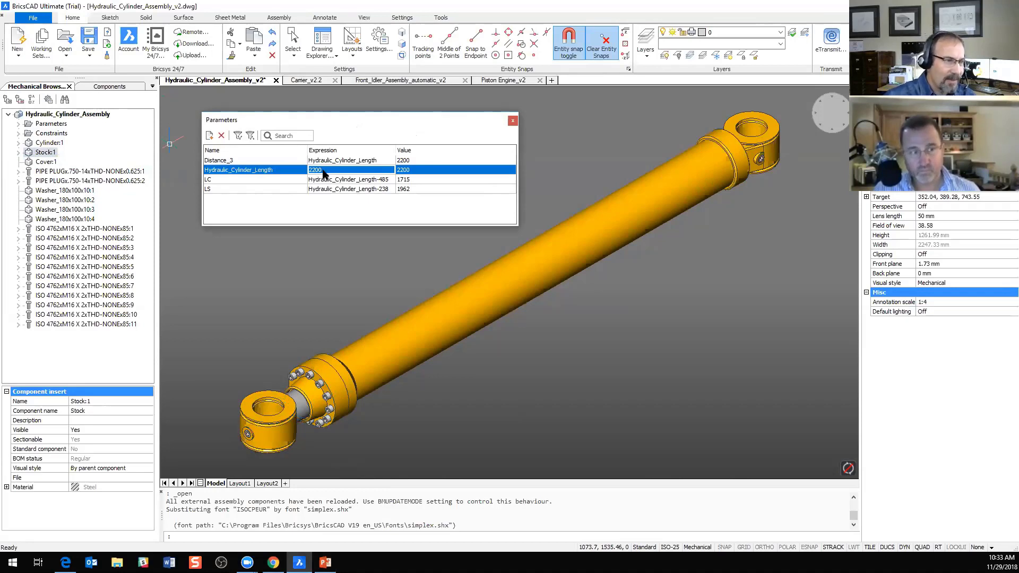
key("BackSpace")
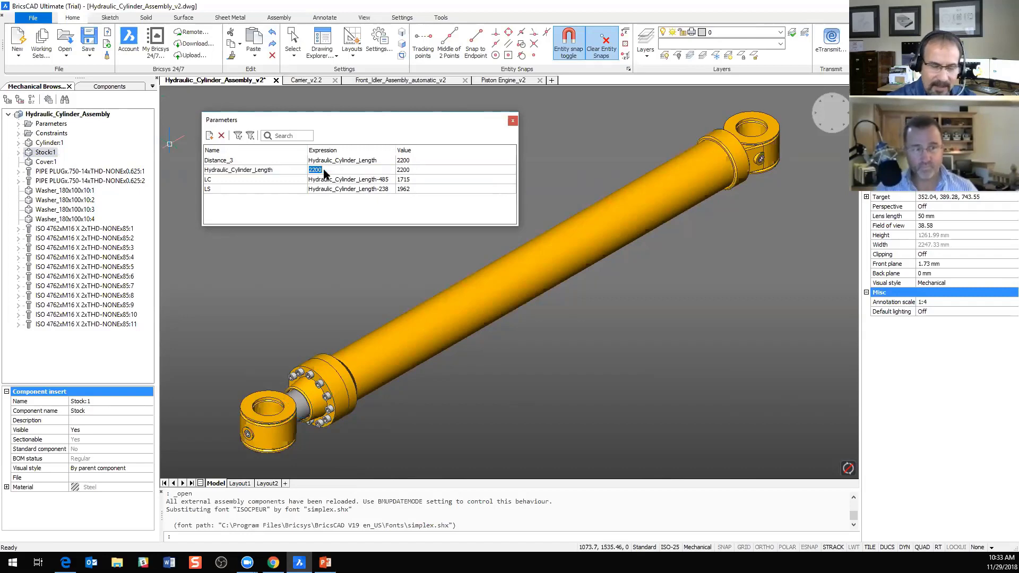
type("2")
key("BackSpace")
type("1000")
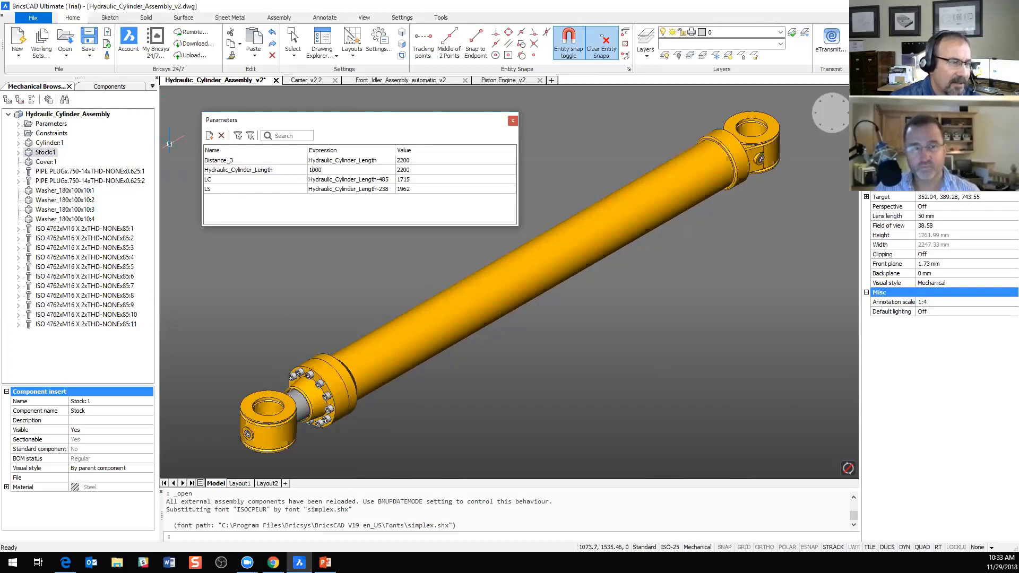
key("Return")
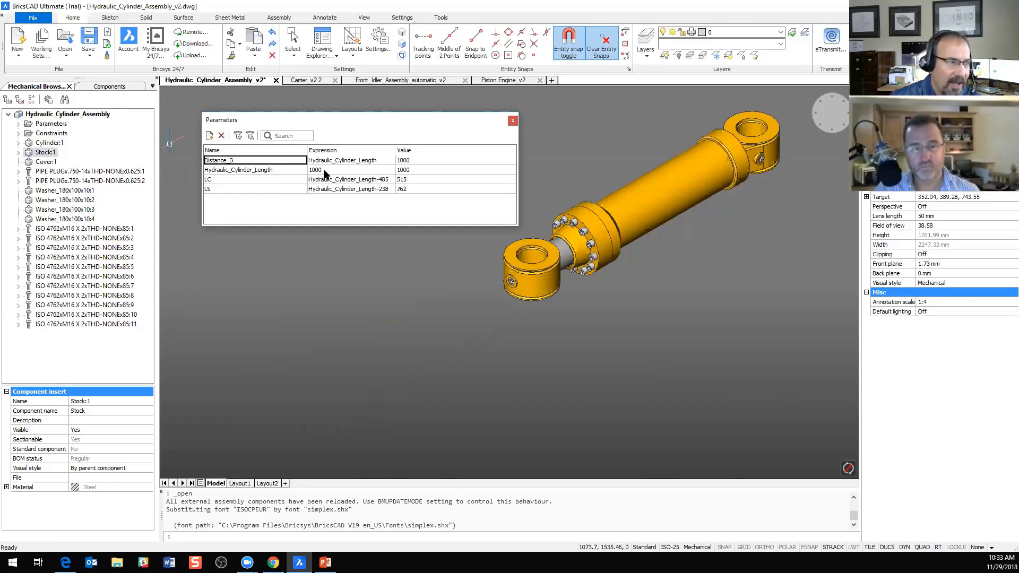
Step: Set the Hydraulic_Cylinder_Length parameter's expression to 2000
left_click(325, 170)
left_click(325, 170)
type("1")
key("BackSpace")
type("200")
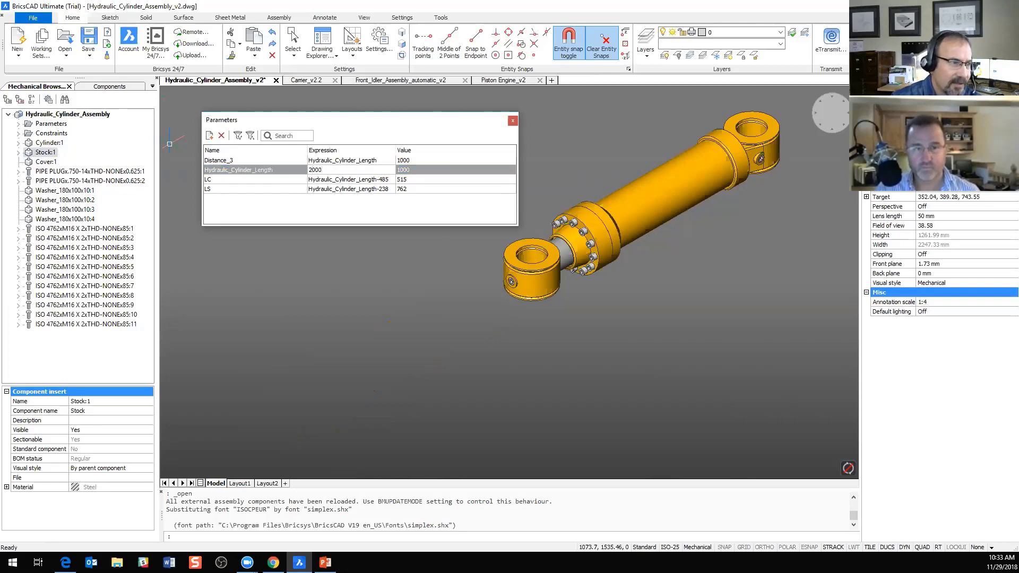
type("0")
key("Return")
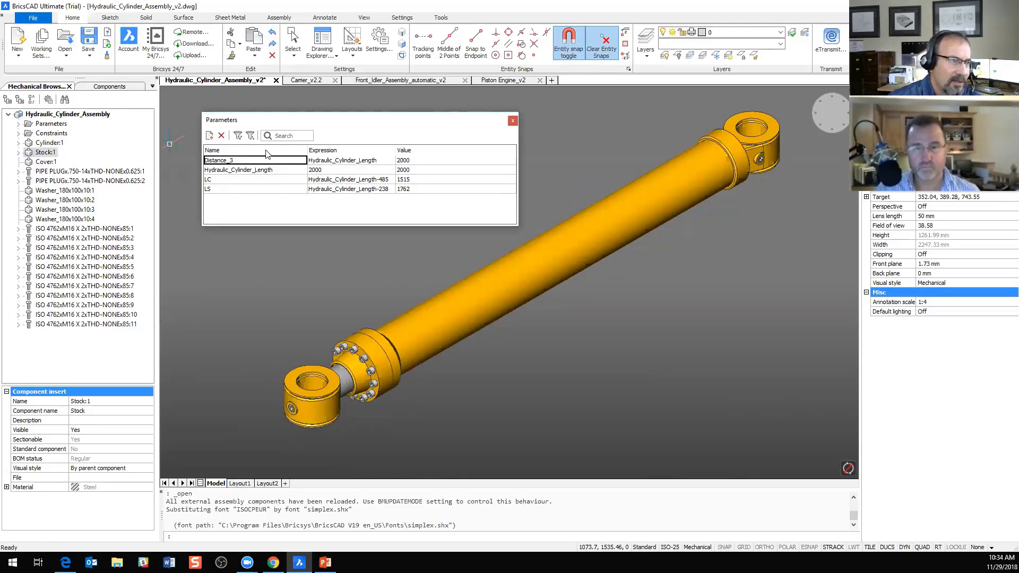
Step: Sort the parameter list by expression and by value, and return it to sorting by name
left_click(268, 152)
left_click(323, 153)
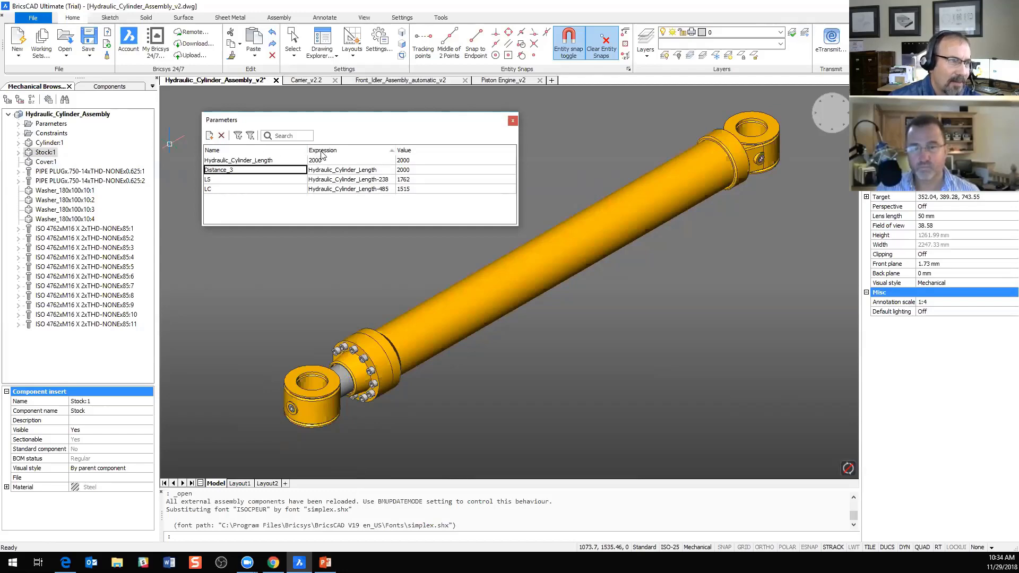
left_click(405, 151)
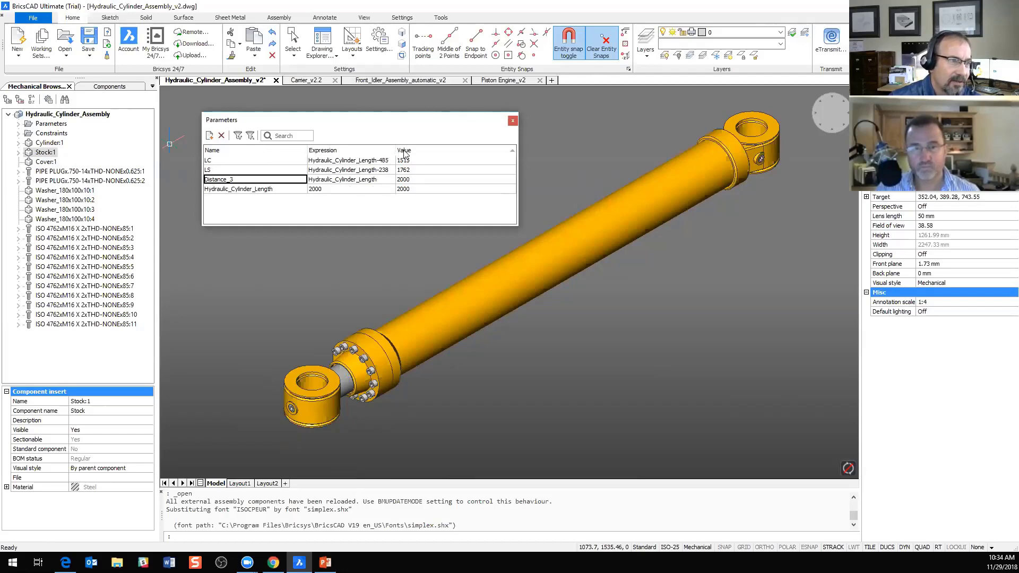
left_click(281, 152)
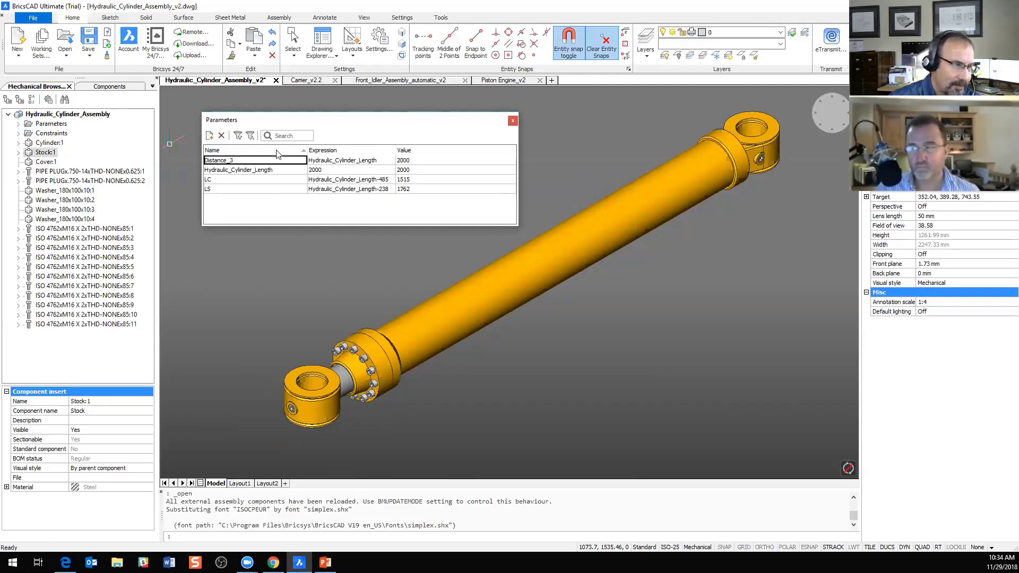
Step: Create a new parameter in the assembly and name it OS
left_click(210, 136)
left_click(255, 199)
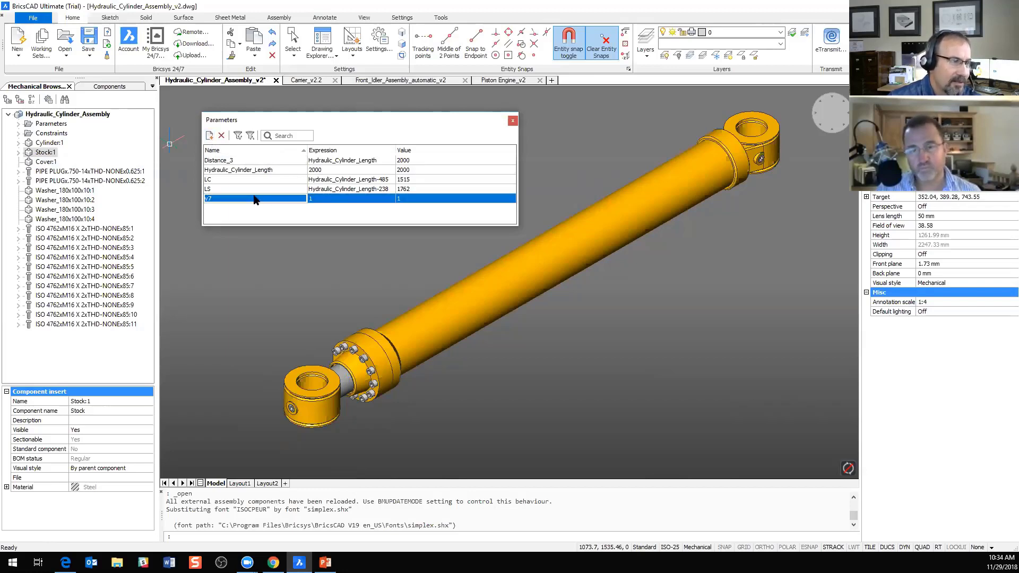
left_click(255, 199)
type("v")
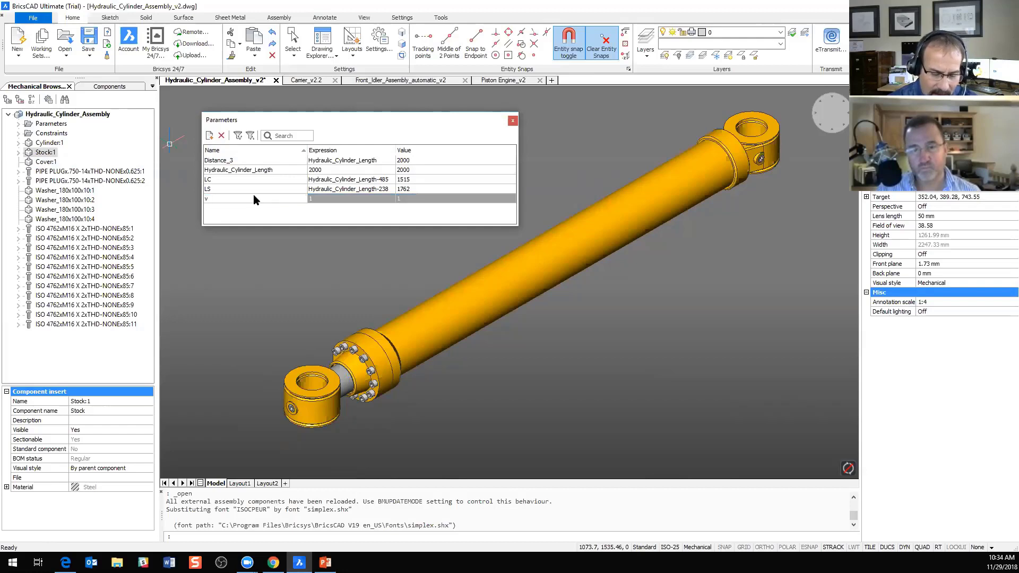
type("OSO")
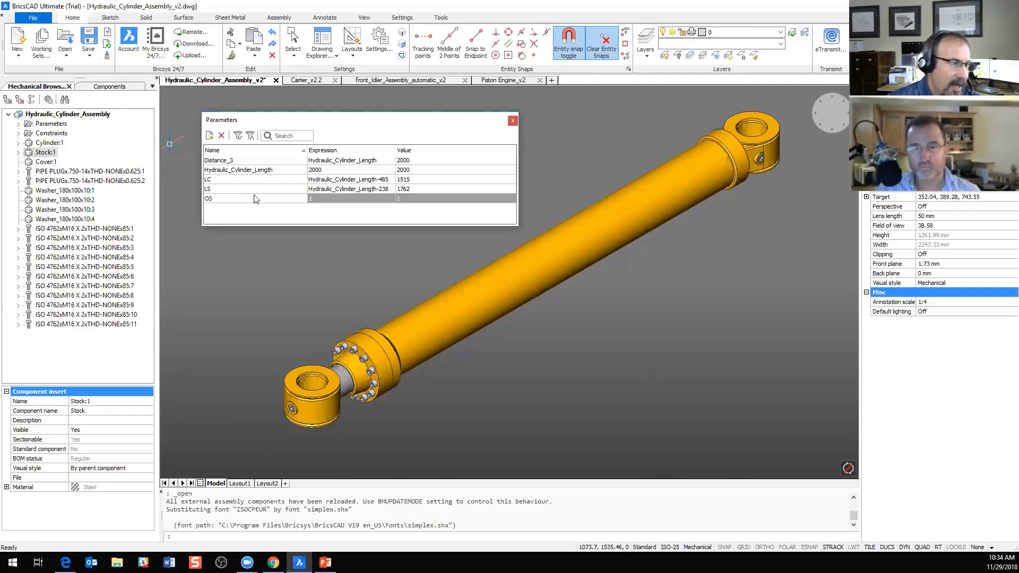
left_click(262, 219)
left_click(324, 198)
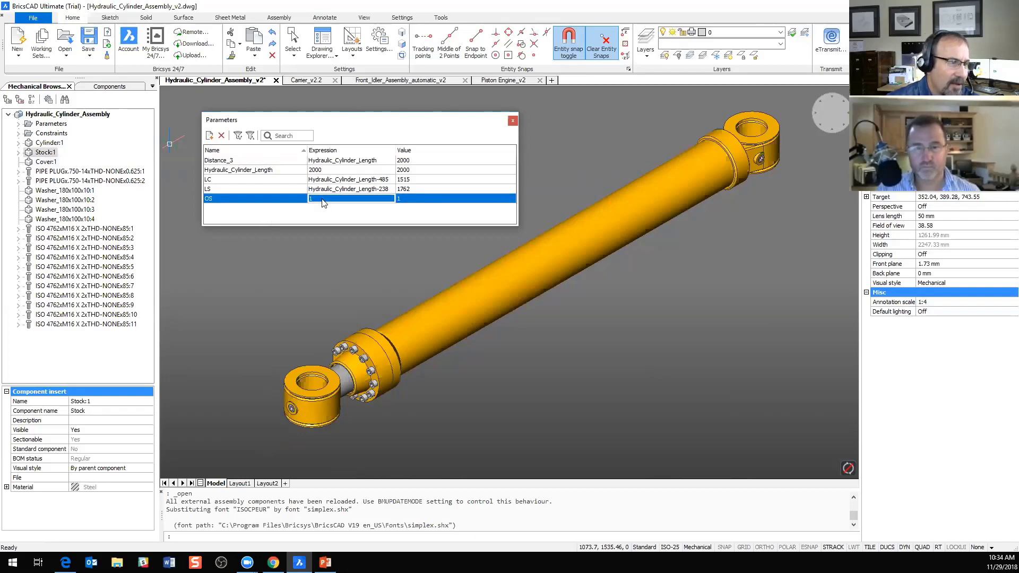
Step: Change the Distance_3 parameter's expression to Hydraulic_Cylinder_Length+OS
left_click(369, 163)
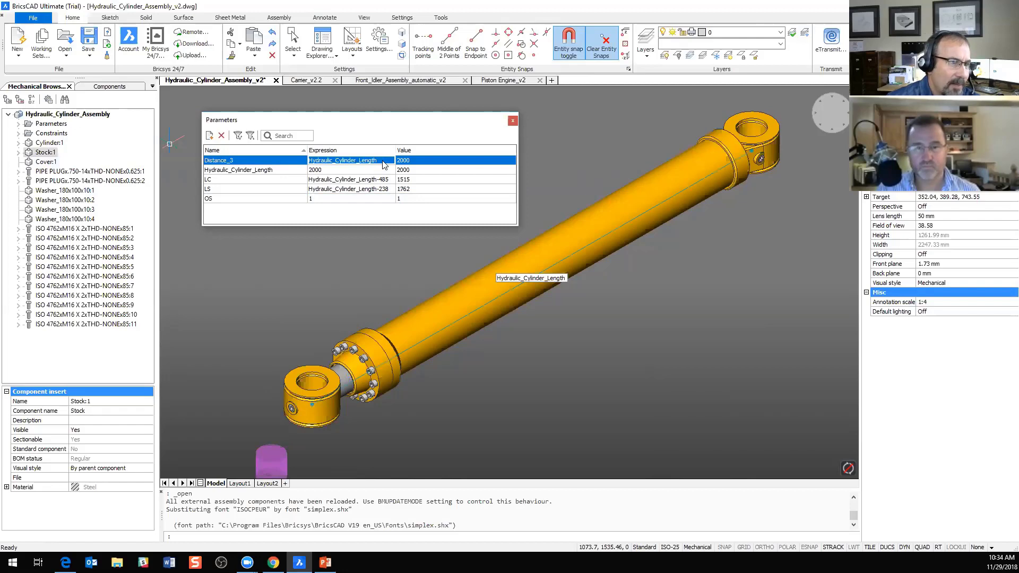
left_click(382, 165)
left_click(382, 164)
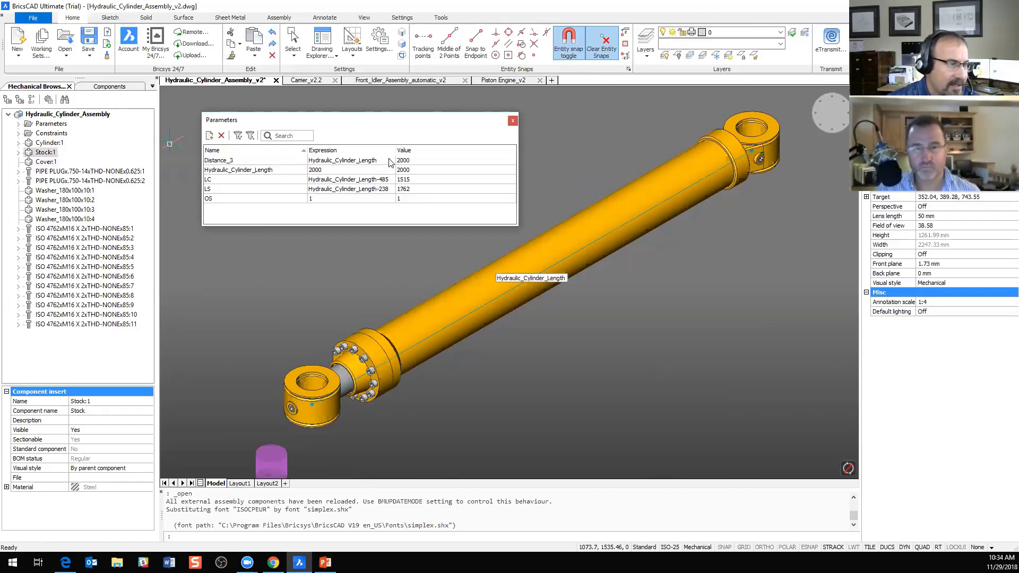
type("+")
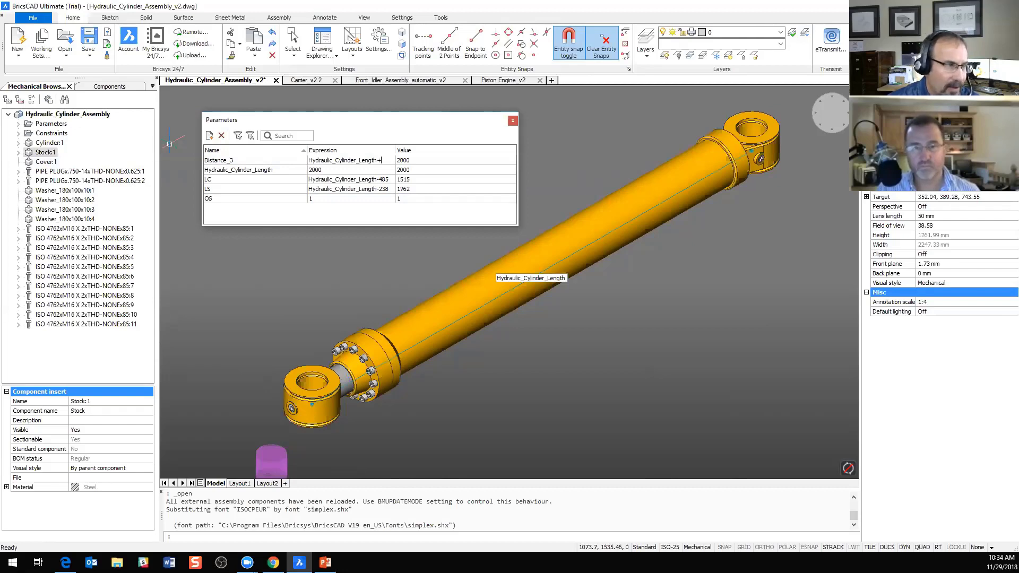
type("OS")
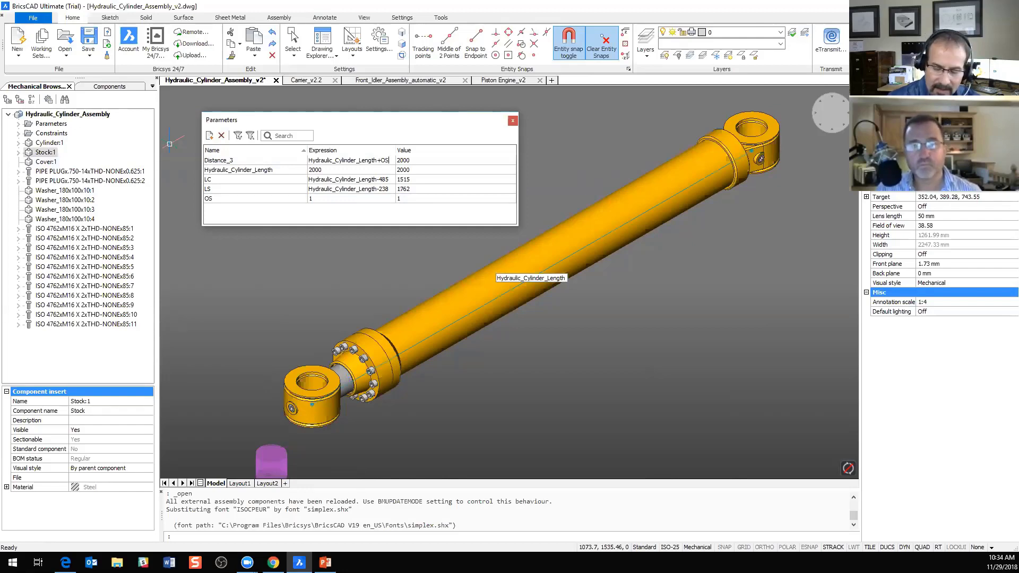
key("Return")
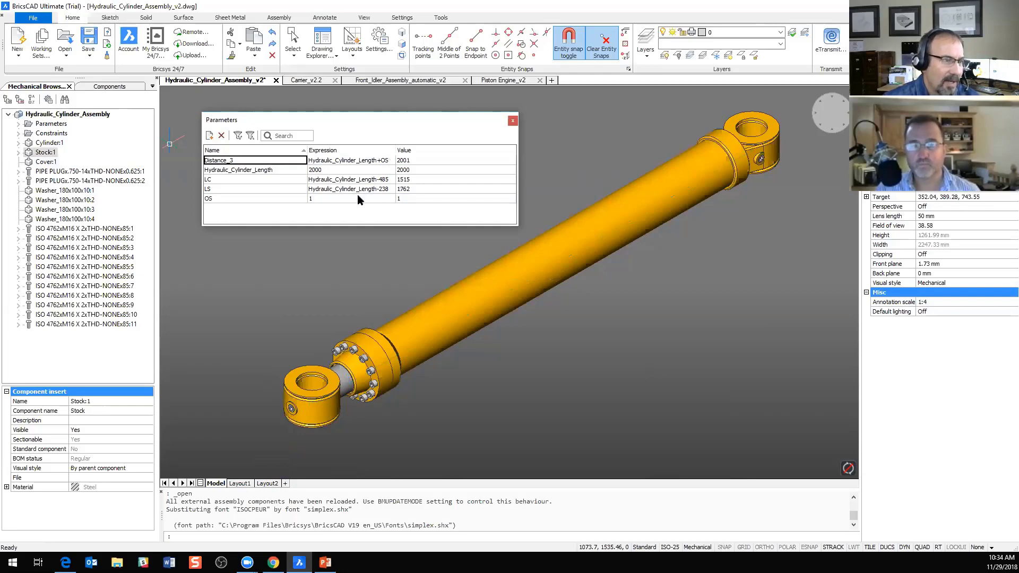
Step: Set the OS parameter's expression to 200 to extend the cylinder rod
left_click(334, 199)
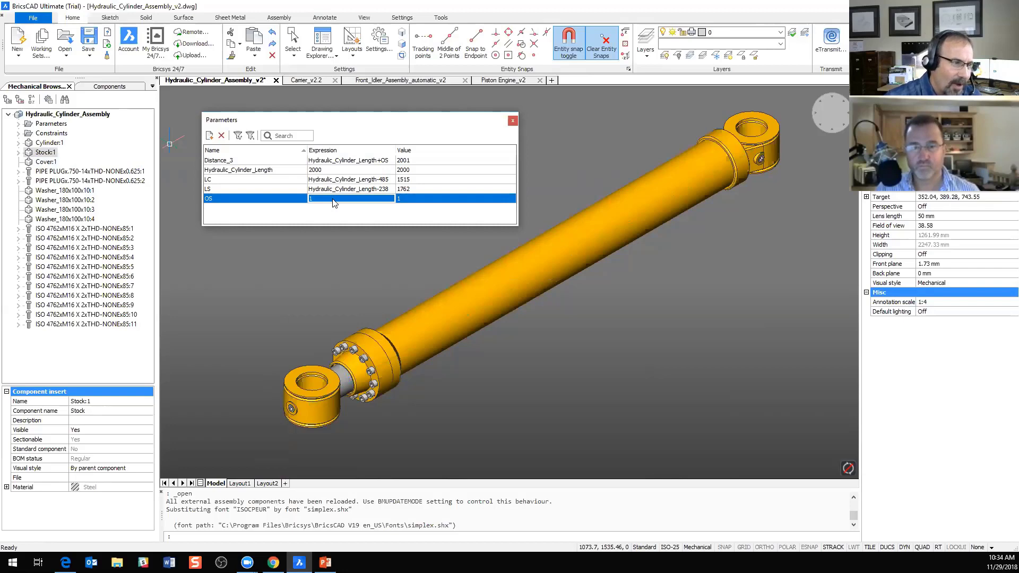
right_click(333, 199)
left_click(323, 199)
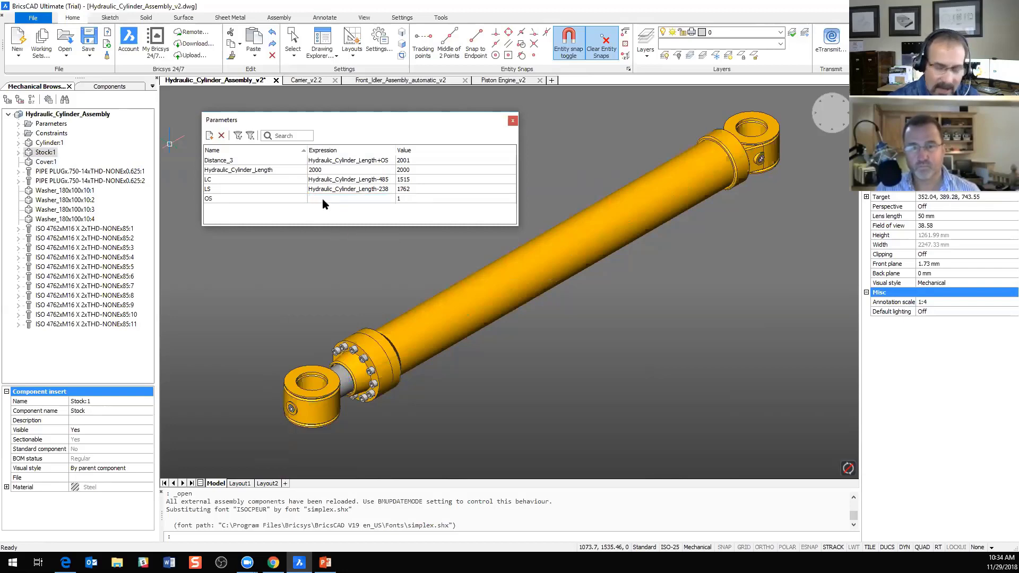
type("200")
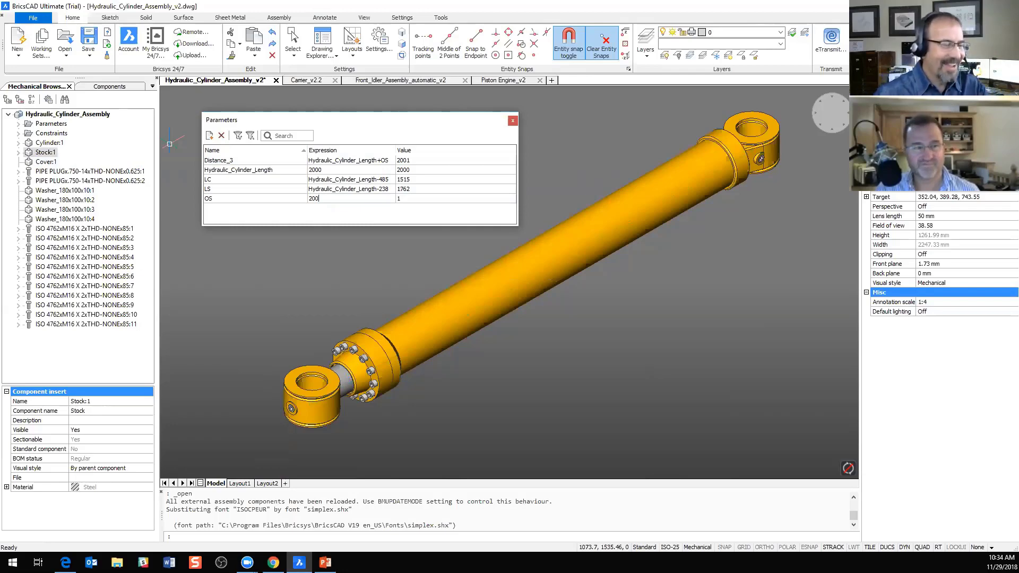
key("Return")
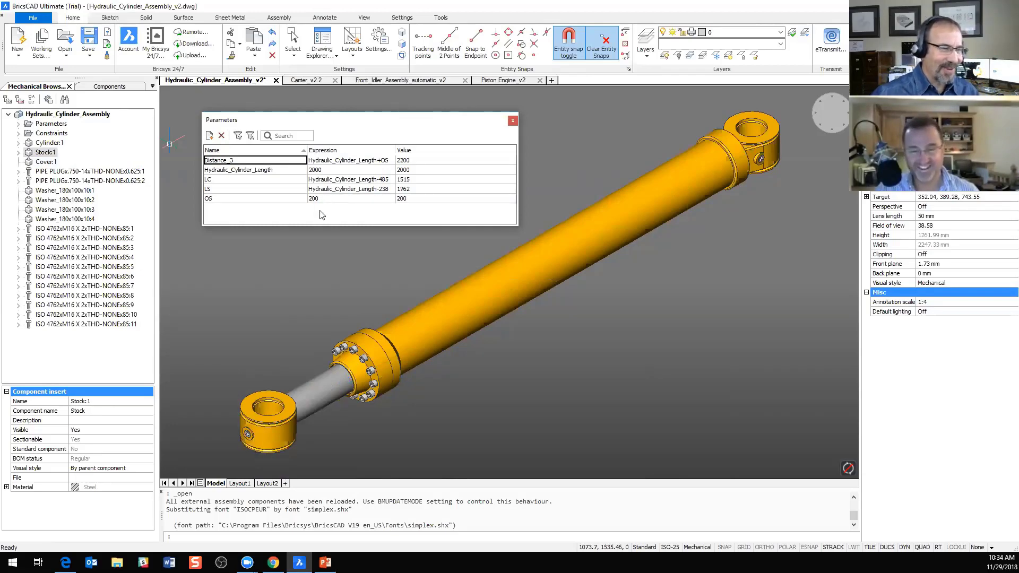
Step: Set the OS parameter's expression to 300 to extend the cylinder rod
left_click(321, 201)
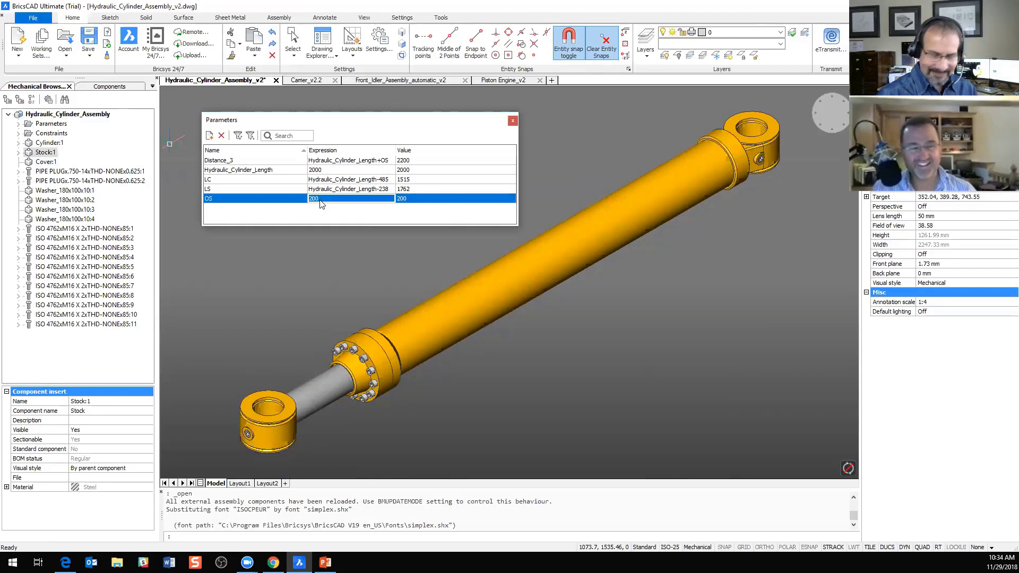
type("3")
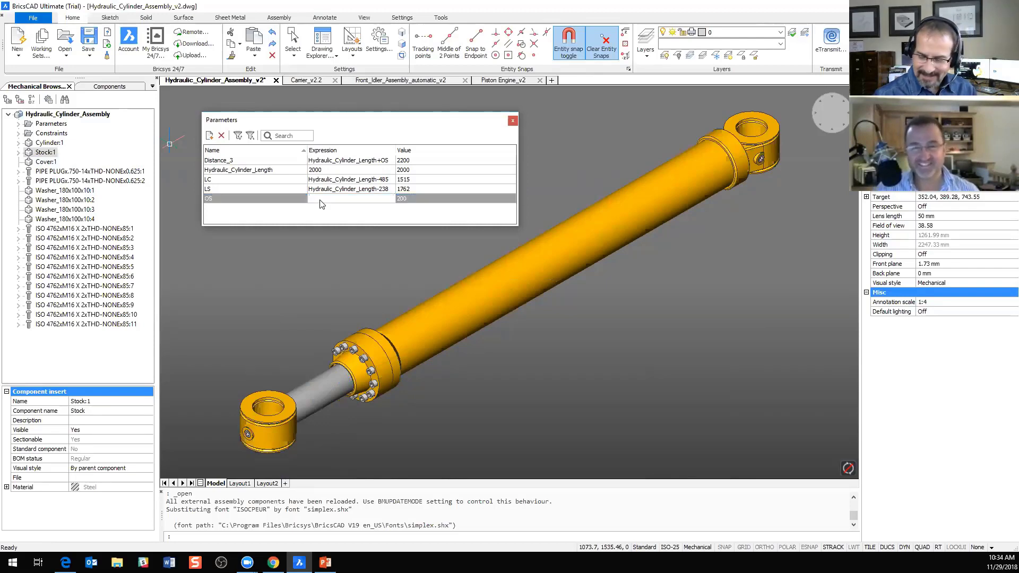
type("00")
key("Return")
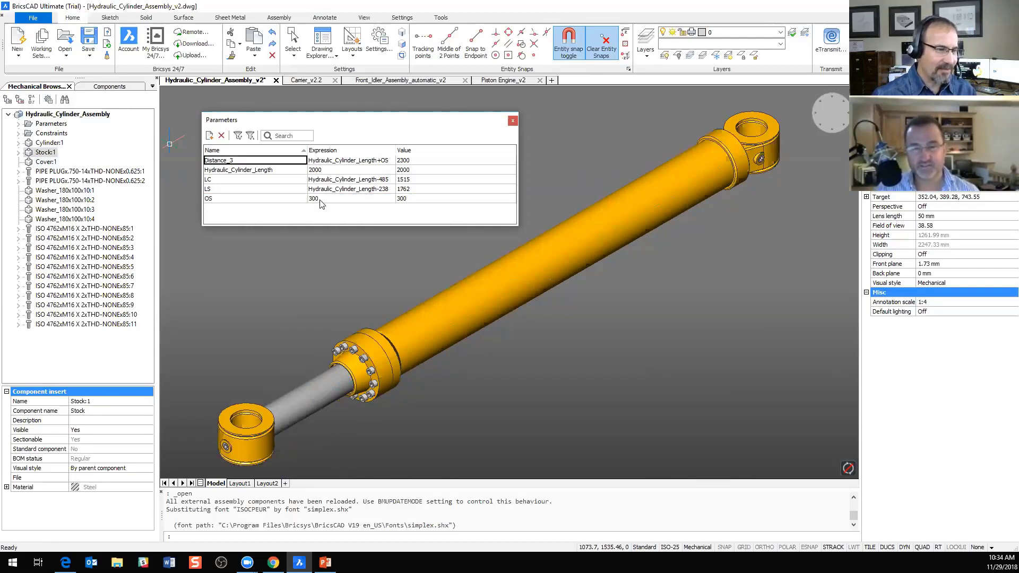
Step: Animate the OS parameter to play the hydraulic cylinder rod's extension
double_click(320, 200)
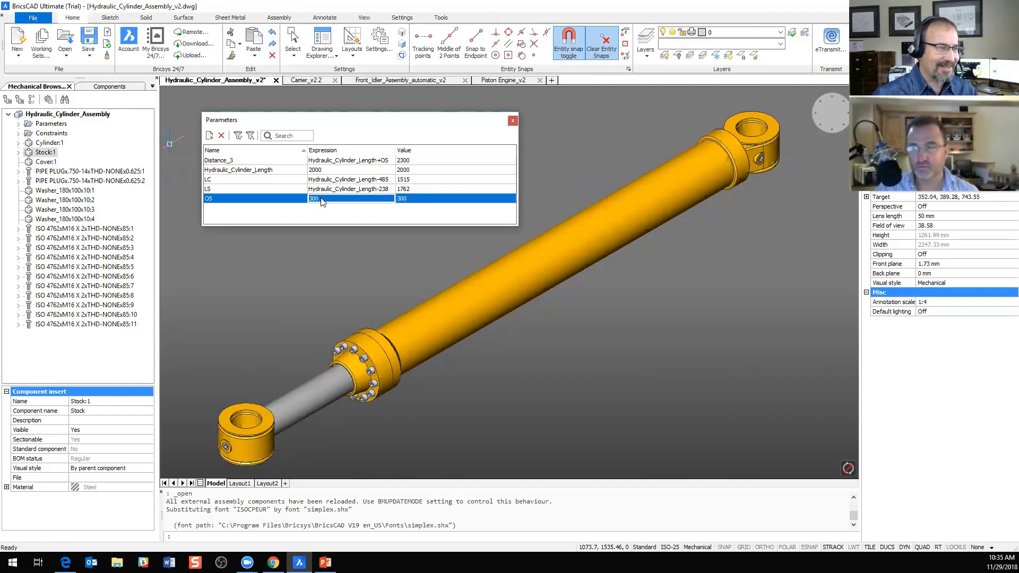
right_click(321, 200)
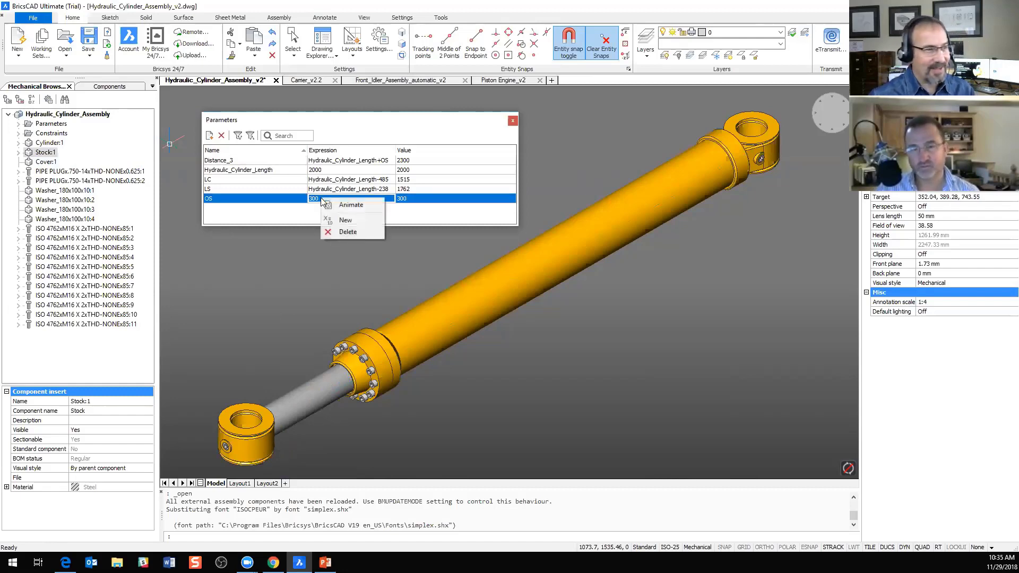
left_click(351, 206)
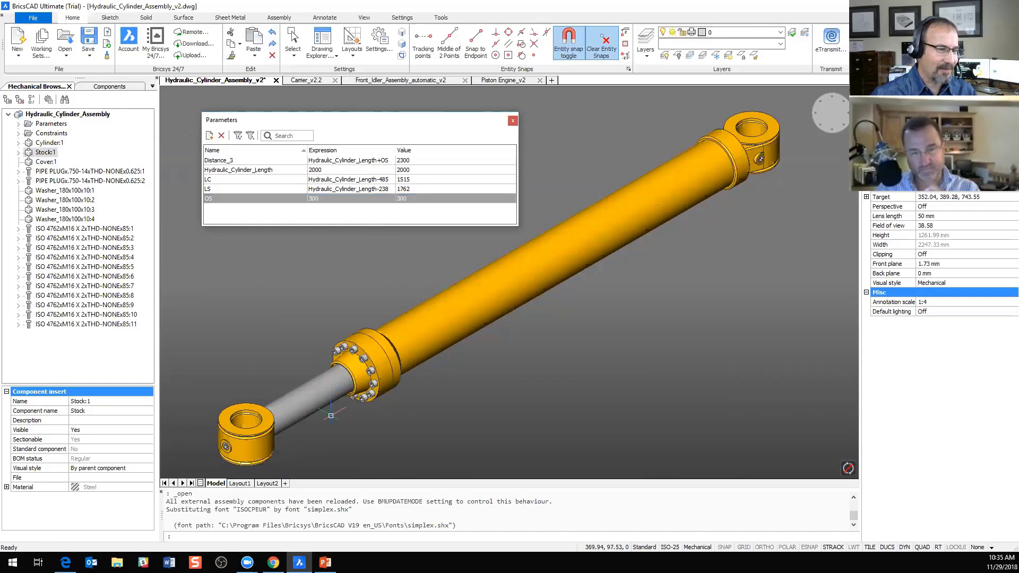
Step: Animate the OS parameter again to examine the rod's movement at the cylinder's clevis end
scroll(332, 416, "up", 4)
middle_click_drag(531, 376, 689, 332)
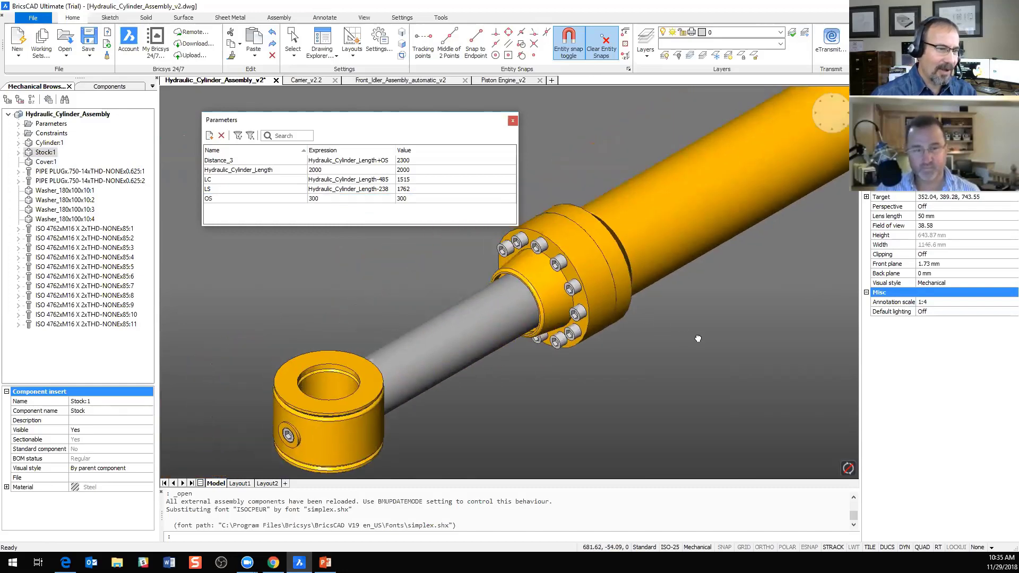
left_click(320, 200)
right_click(320, 201)
left_click(344, 203)
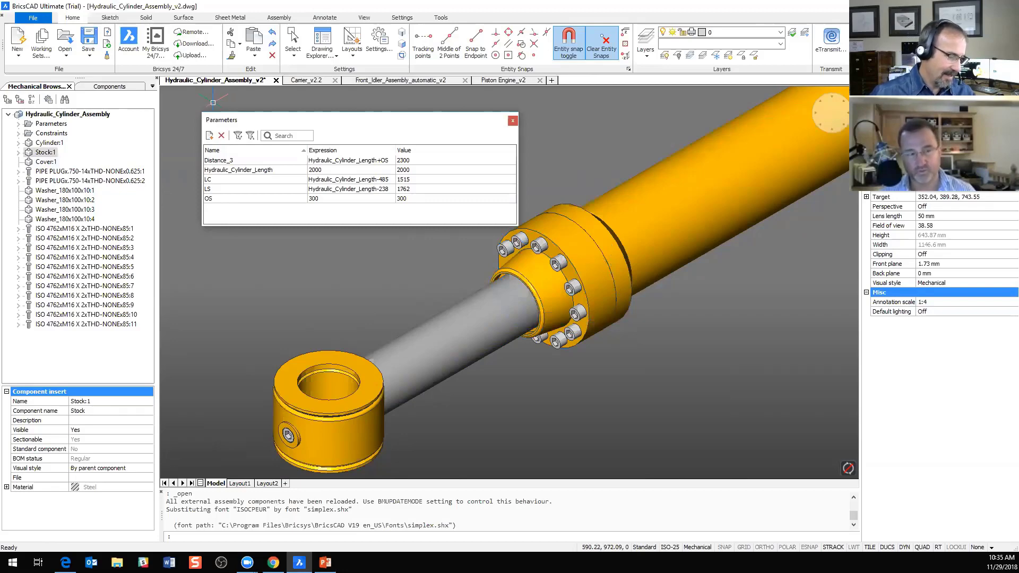
scroll(612, 321, "down", 3)
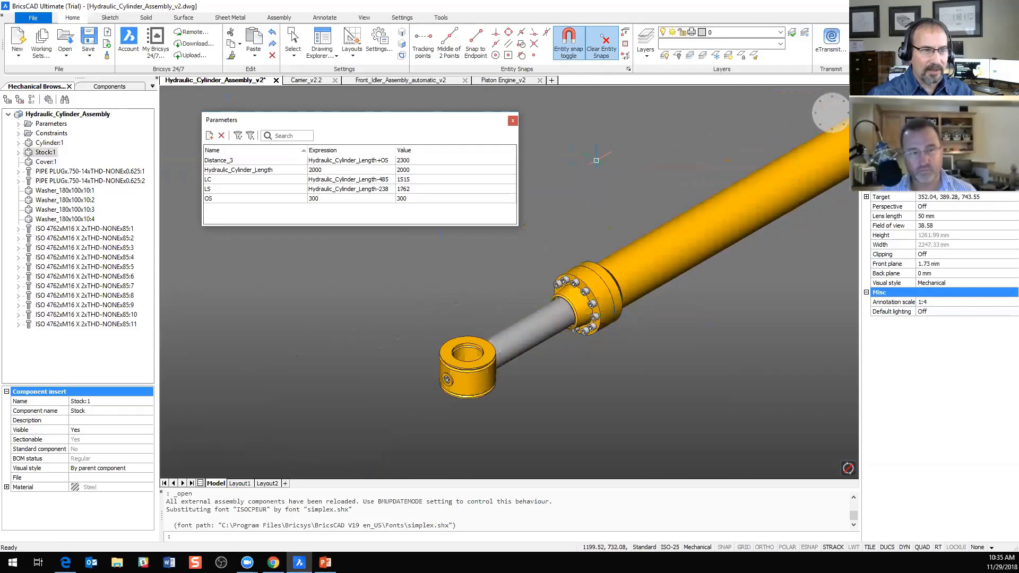
left_click(841, 131)
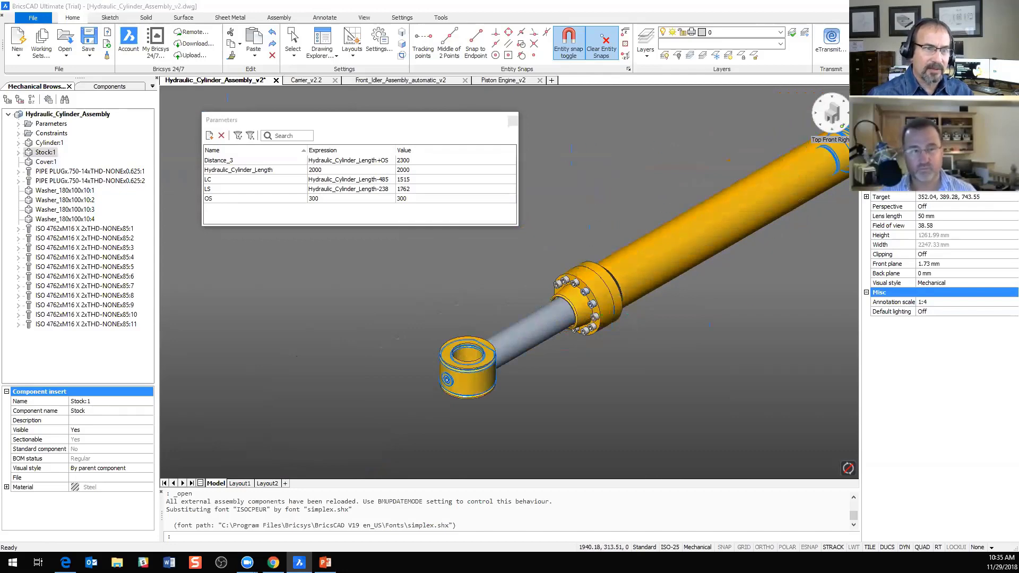
left_click(821, 126)
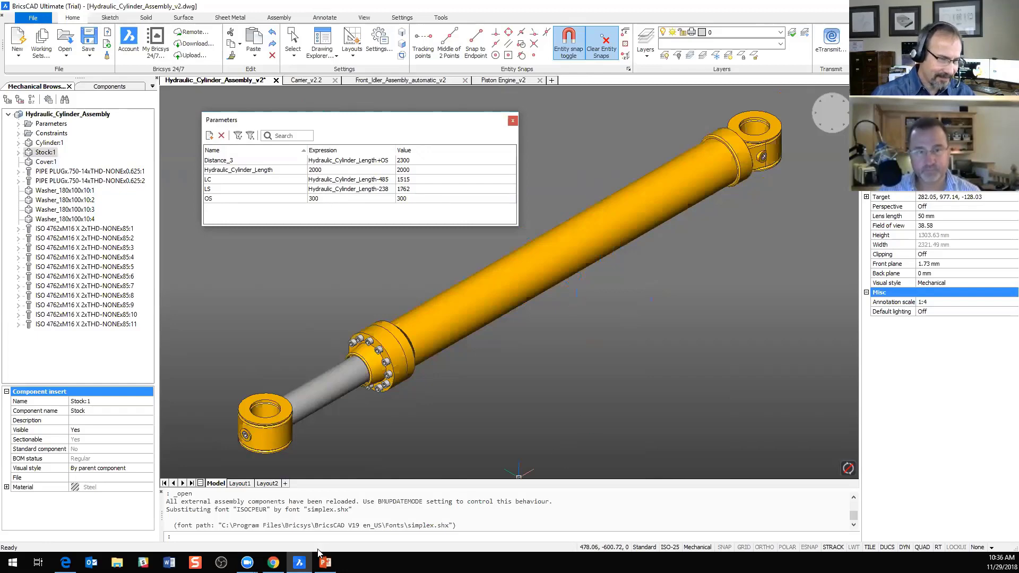
Step: Switch to the PowerPoint slide show and advance to the Assembly design slide
mouse_move(325, 561)
left_click(325, 520)
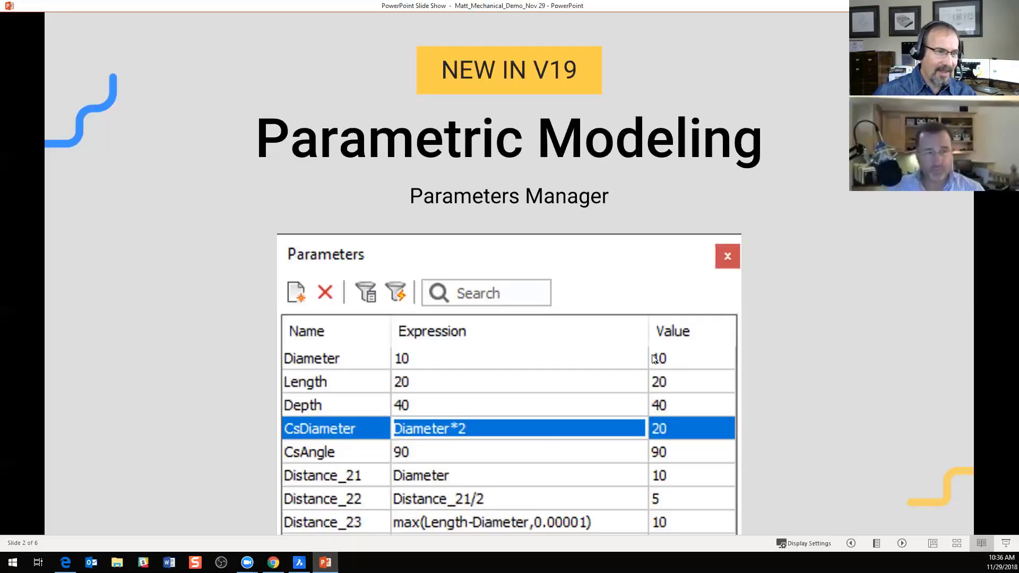
left_click(866, 371)
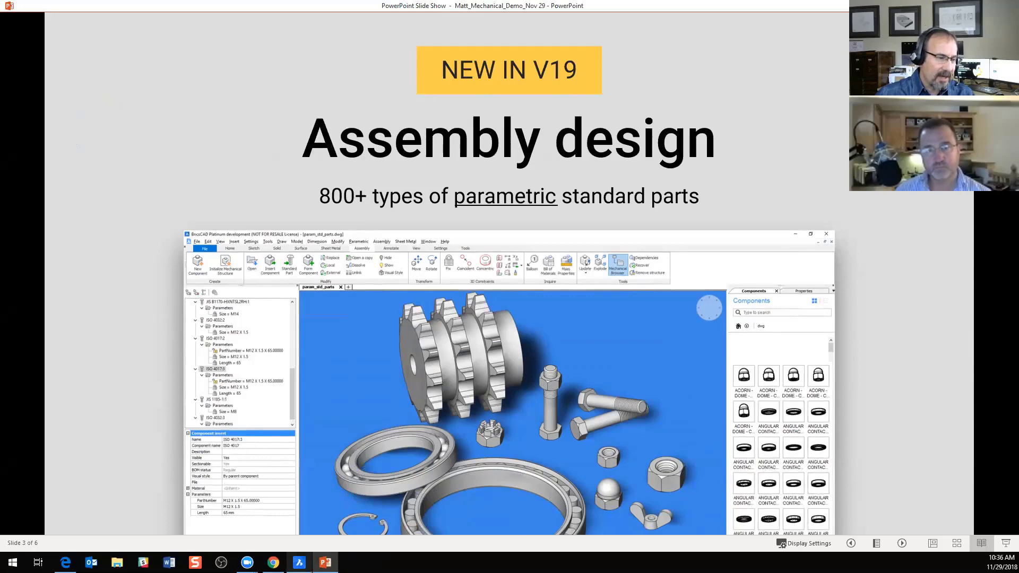
Step: Switch back to BricsCAD and bring up the Carrier_v2.2 drawing with the parameters manager closed
mouse_move(299, 562)
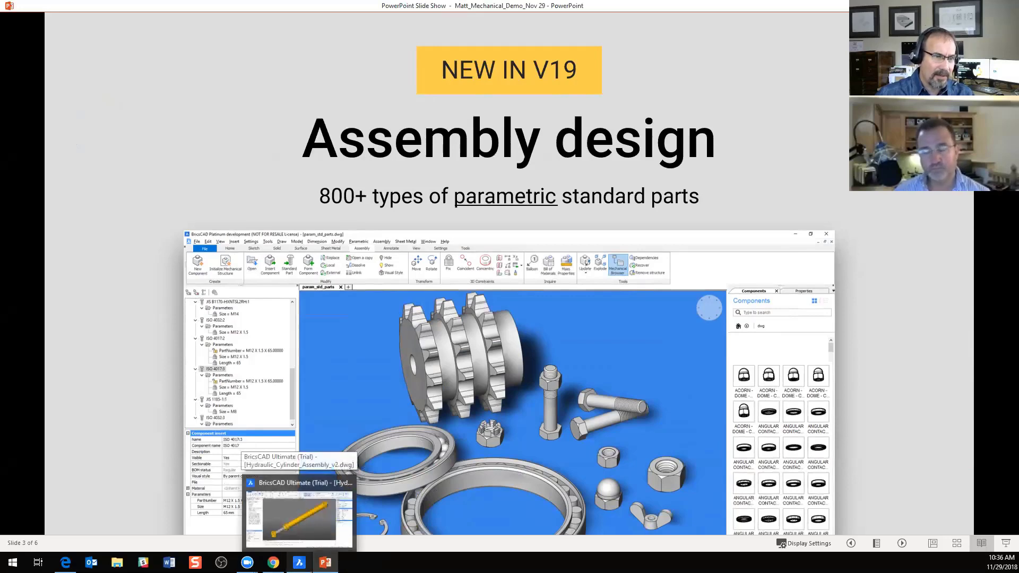
left_click(299, 515)
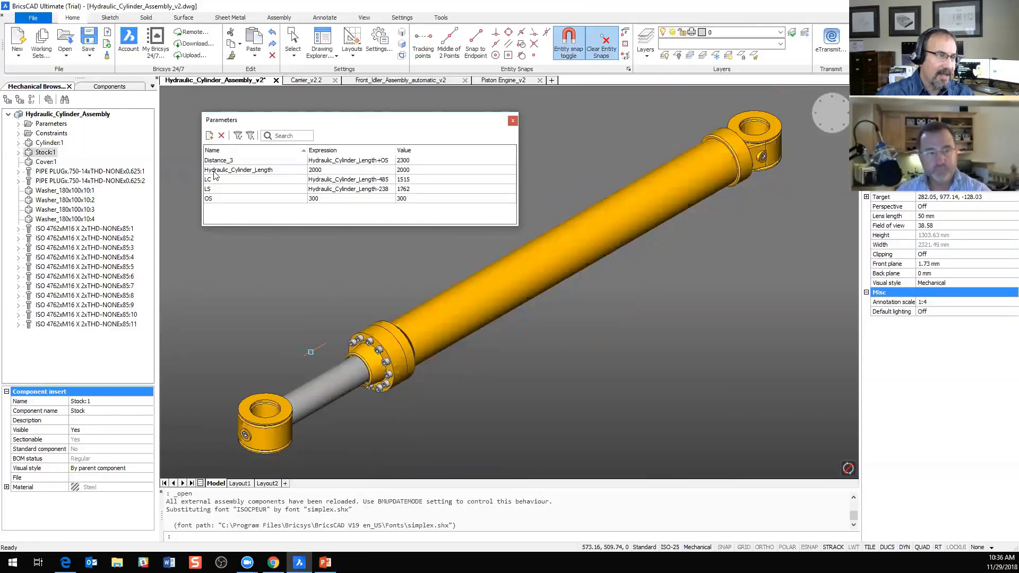
left_click(306, 80)
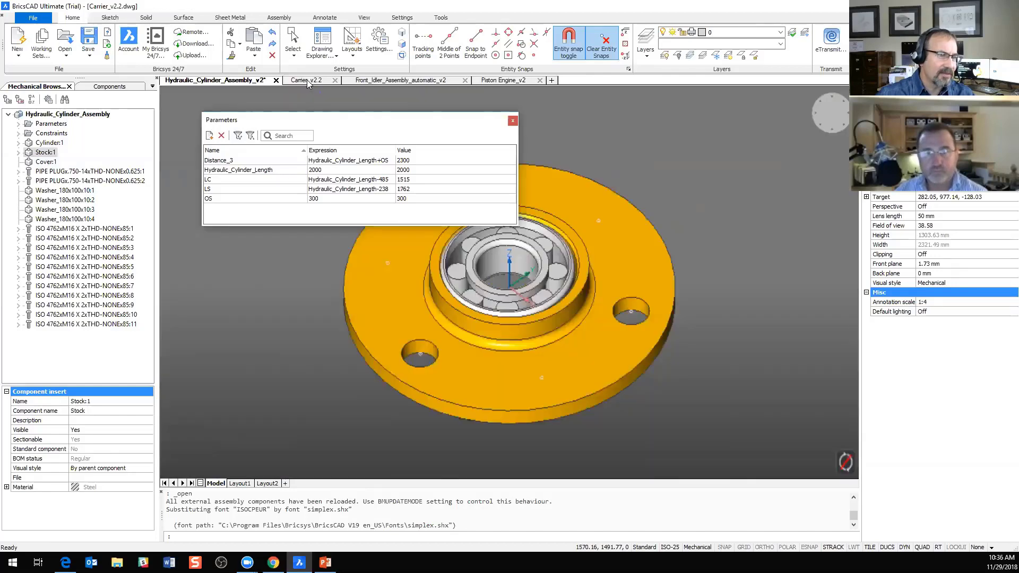
left_click(512, 121)
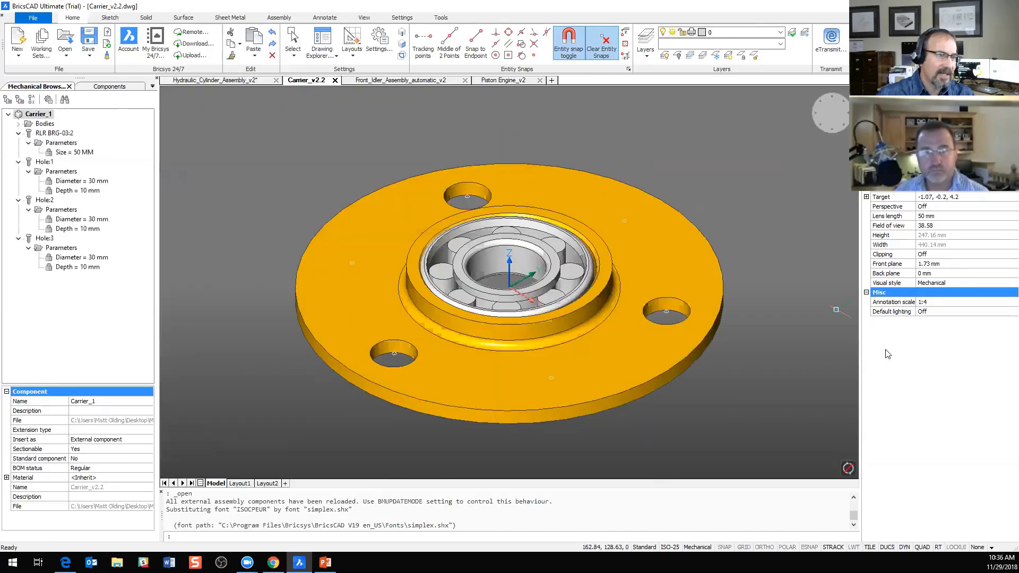
Step: Collapse the entire Carrier_1 component structure and inspect its Hole:1, Hole:2 and RLR BRG-03:2 components
right_click(46, 114)
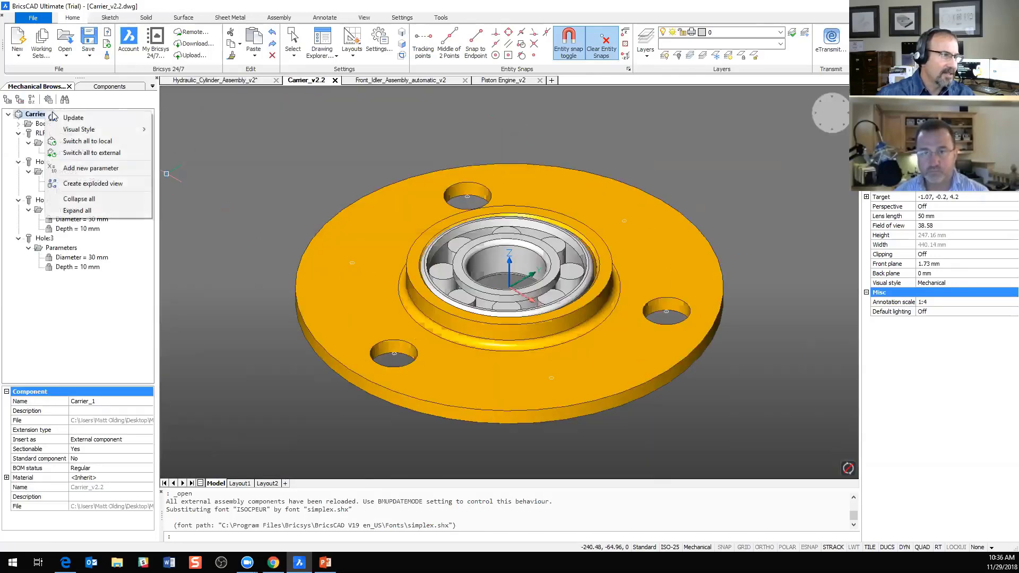
left_click(73, 199)
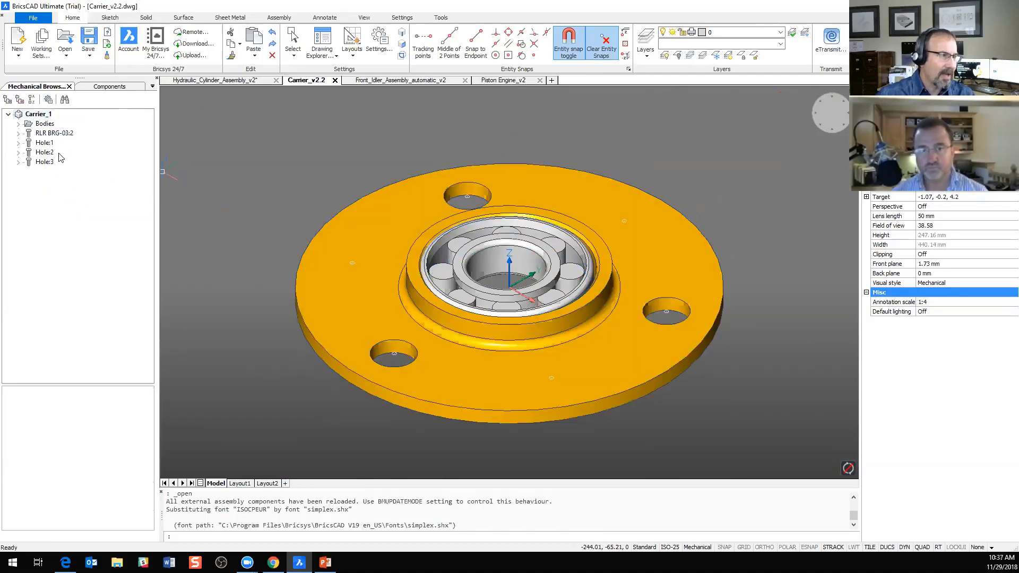
left_click(48, 144)
left_click(48, 152)
left_click(54, 134)
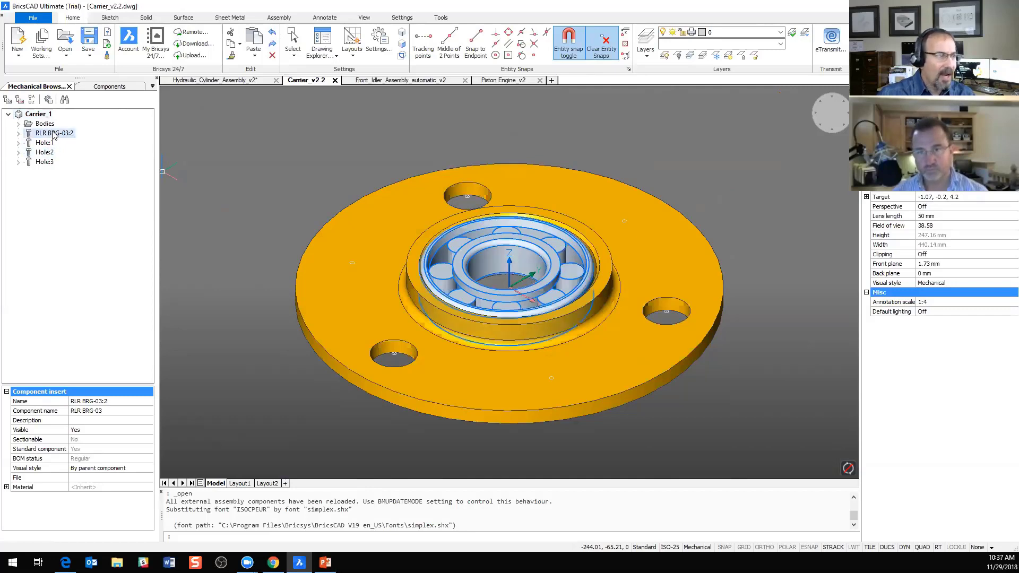
Step: Bring up the component library and display its categories as a list
left_click(102, 87)
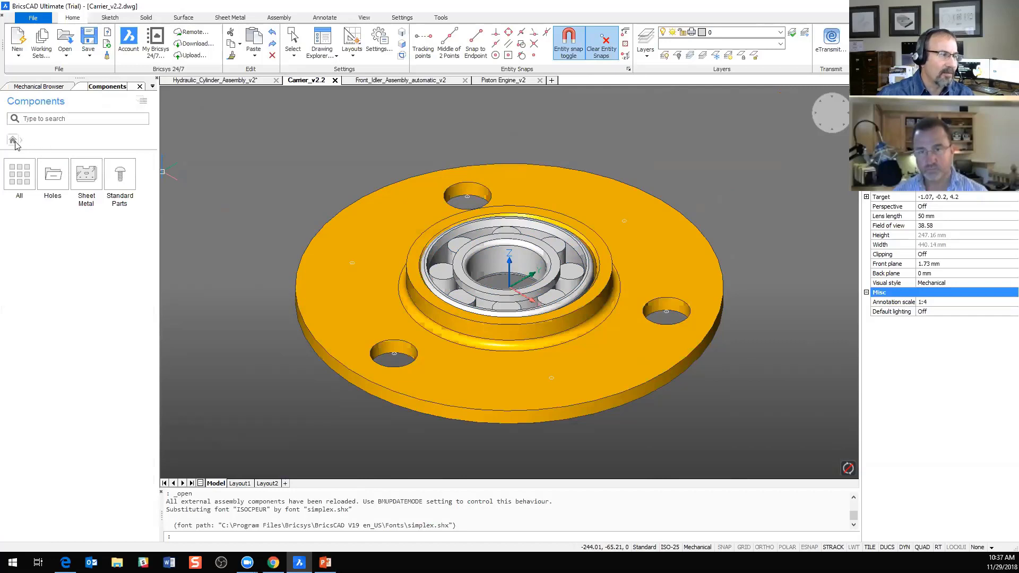
left_click(143, 101)
left_click(174, 119)
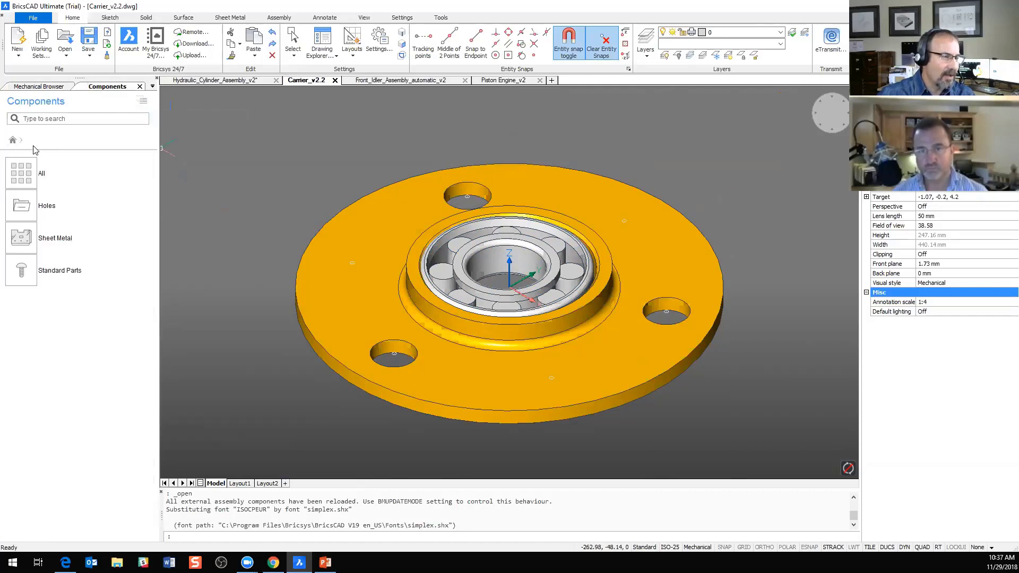
Step: Examine the library's Holes, Sheet Metal Form Features and Standard Parts categories
double_click(29, 207)
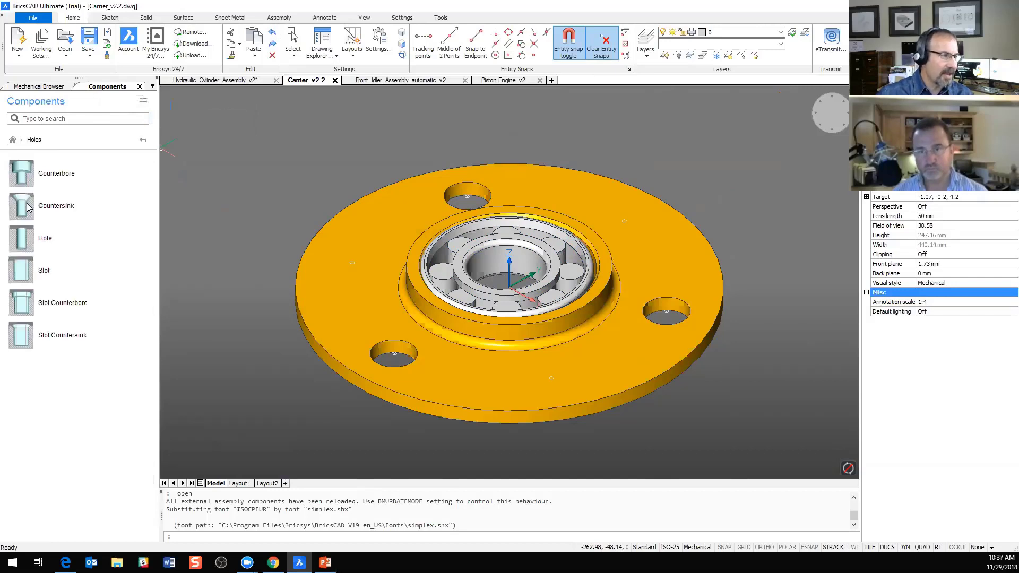
left_click(143, 140)
double_click(18, 239)
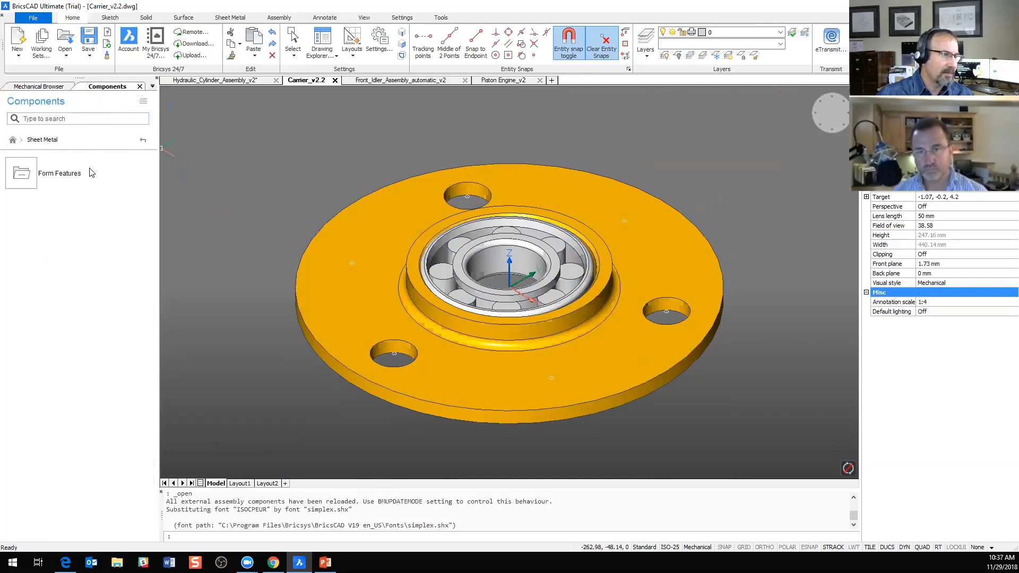
double_click(31, 178)
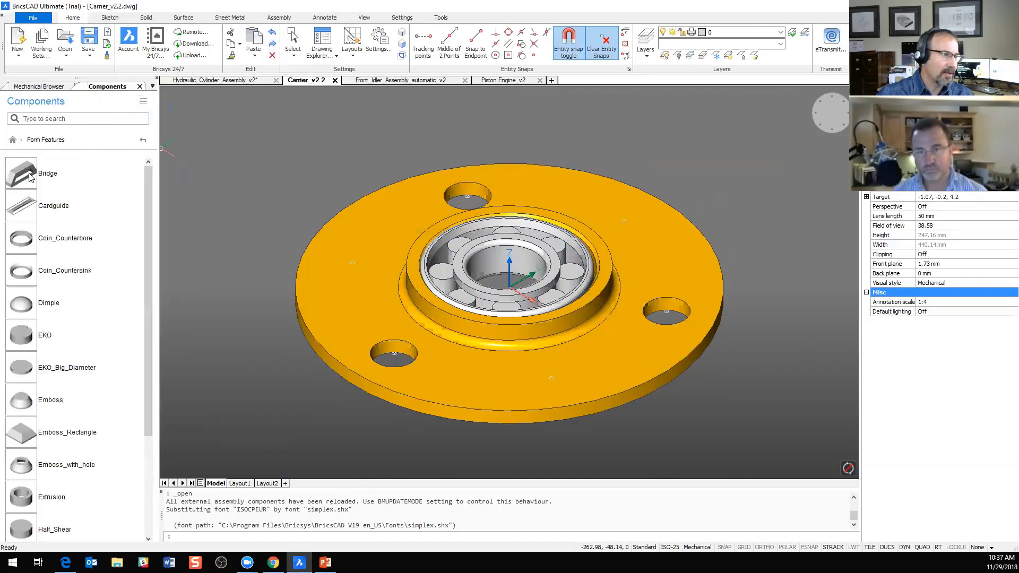
left_click(142, 140)
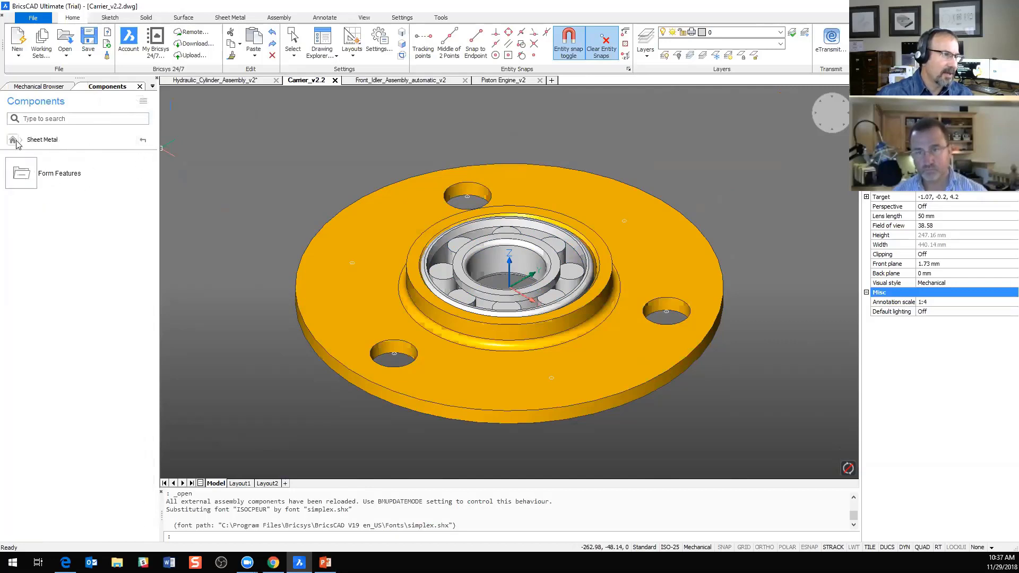
left_click(143, 140)
double_click(21, 270)
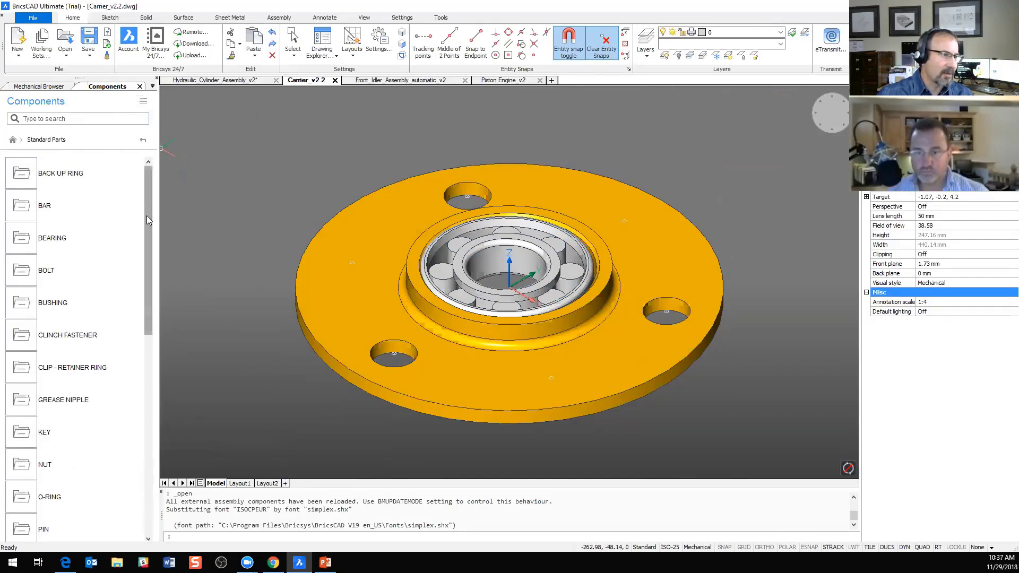
mouse_move(147, 217)
left_mouse_down()
mouse_move(147, 419)
mouse_move(151, 212)
left_mouse_up()
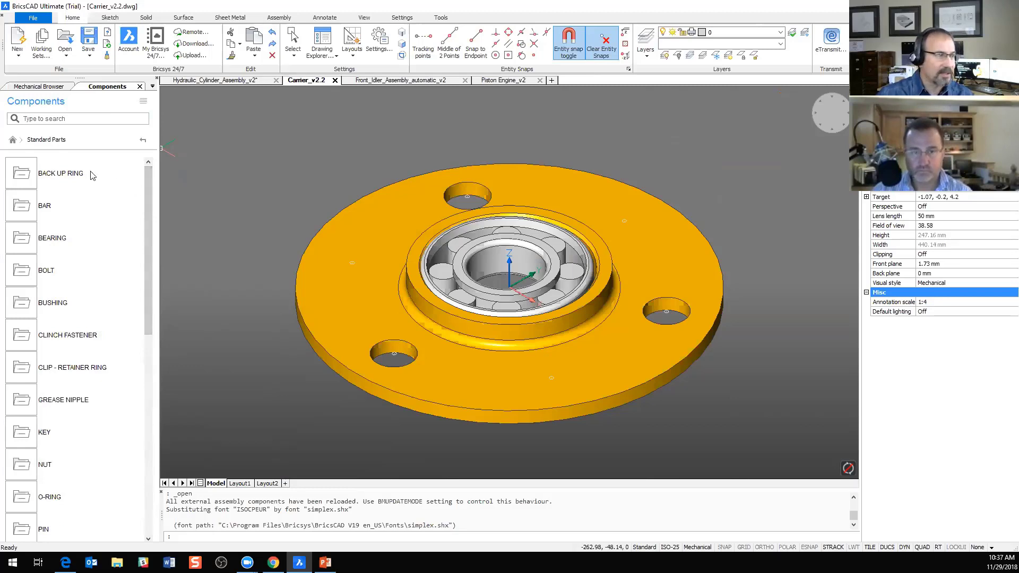
Step: Insert three simple Hole components, 20 mm in diameter and 40 mm deep, at the flange's unused marked points with the Multiple option
left_click(143, 141)
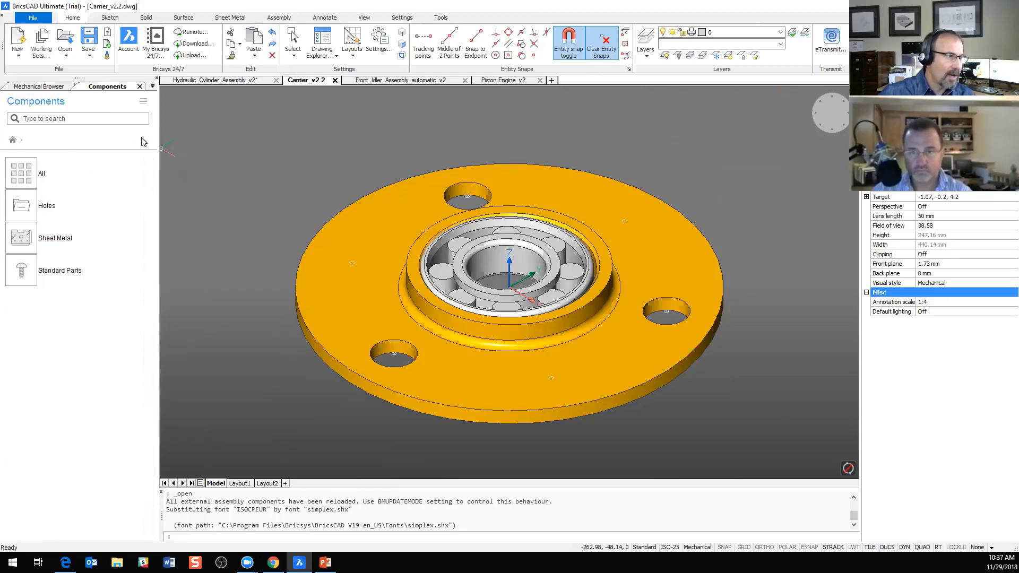
left_click(21, 207)
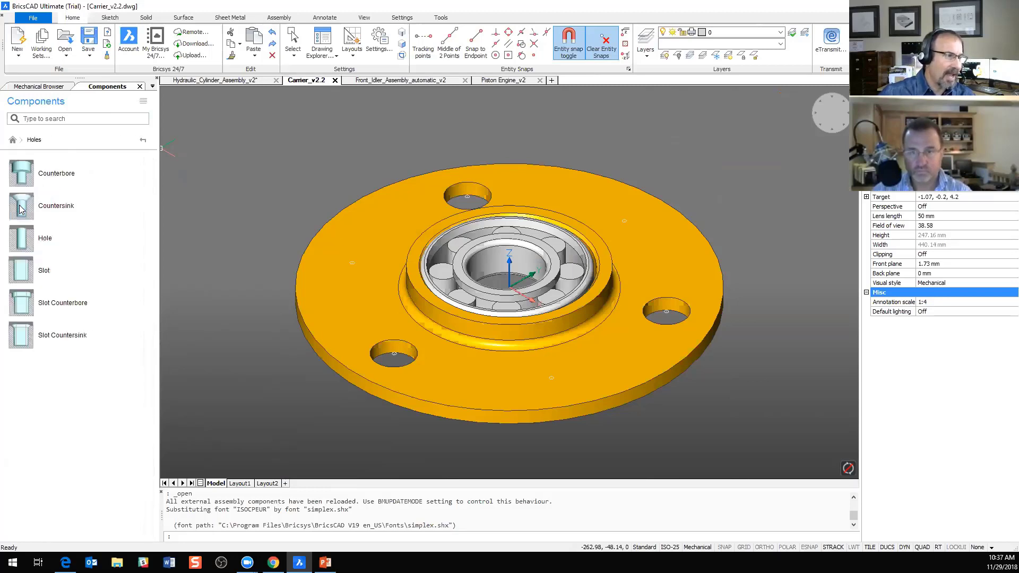
left_click(19, 244)
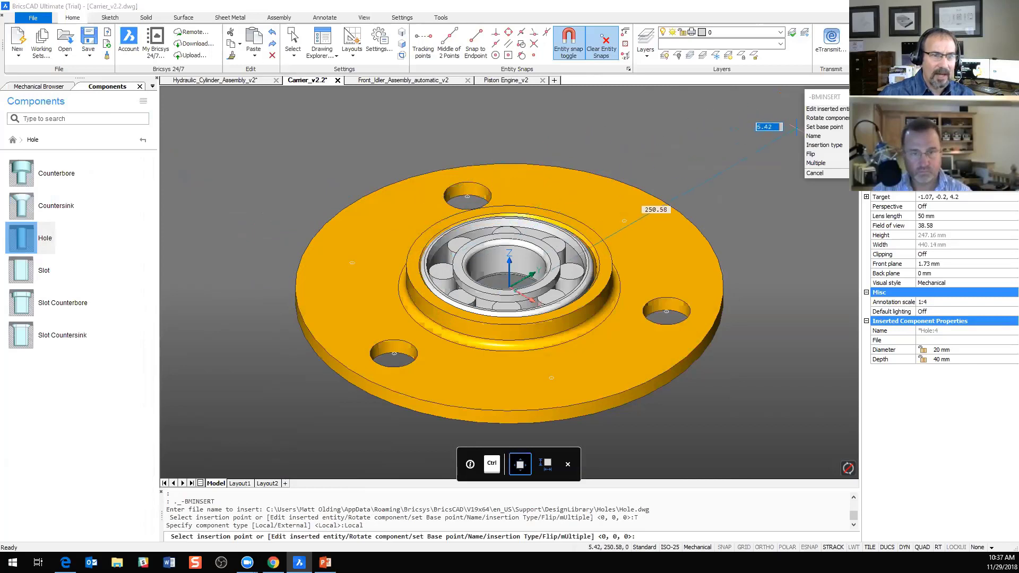
left_click(820, 163)
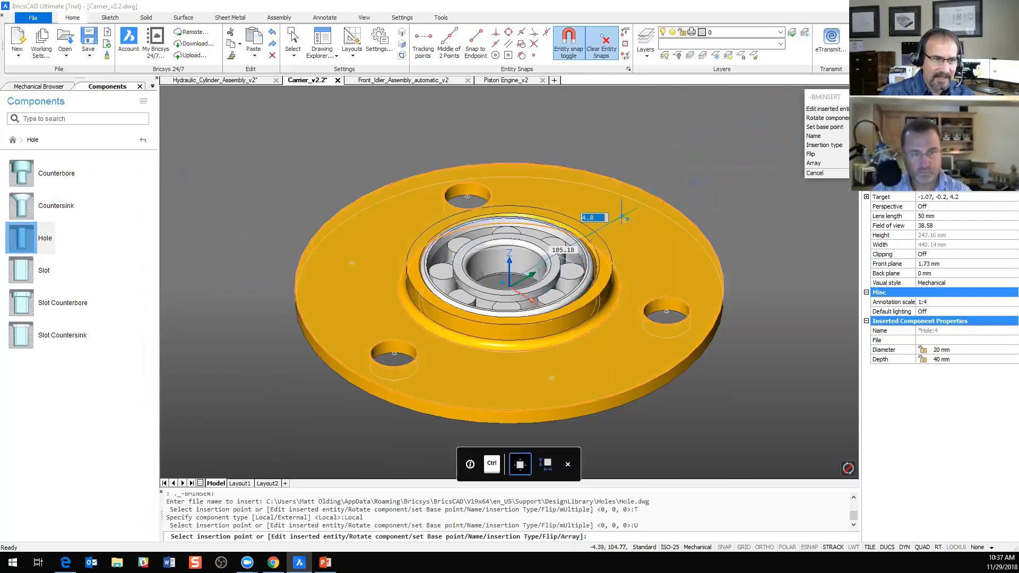
left_click(624, 221)
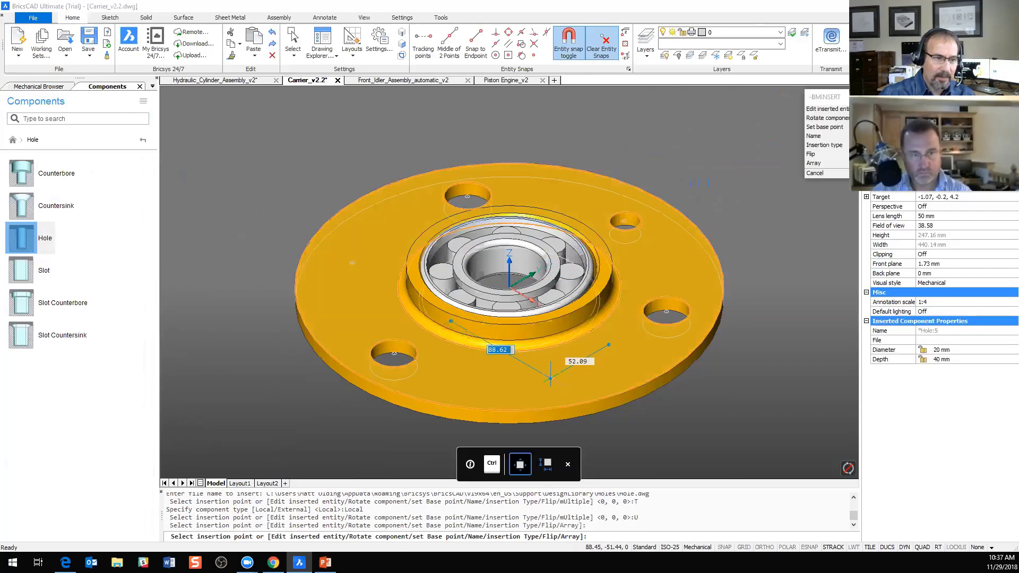
left_click(551, 378)
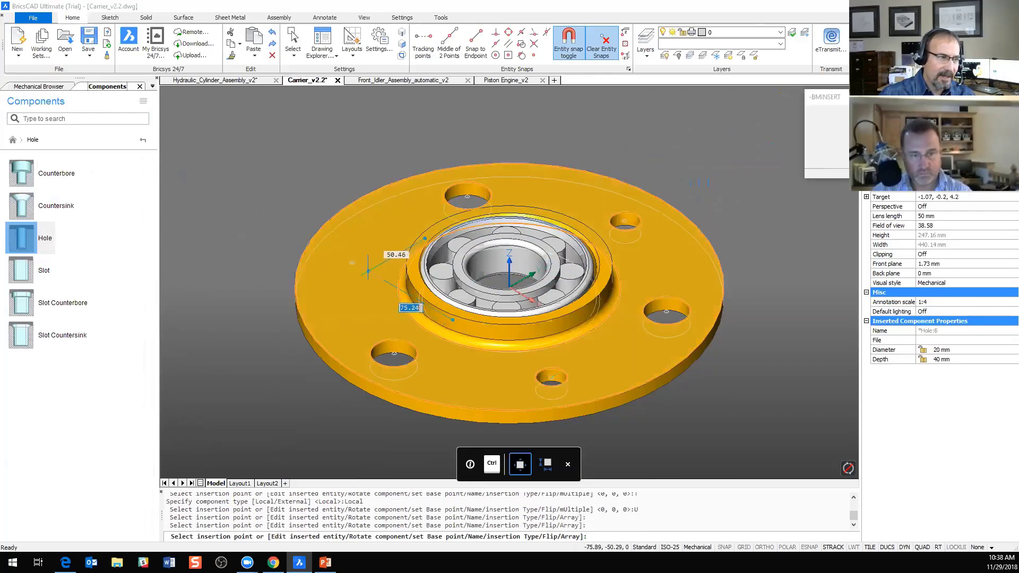
left_click(352, 264)
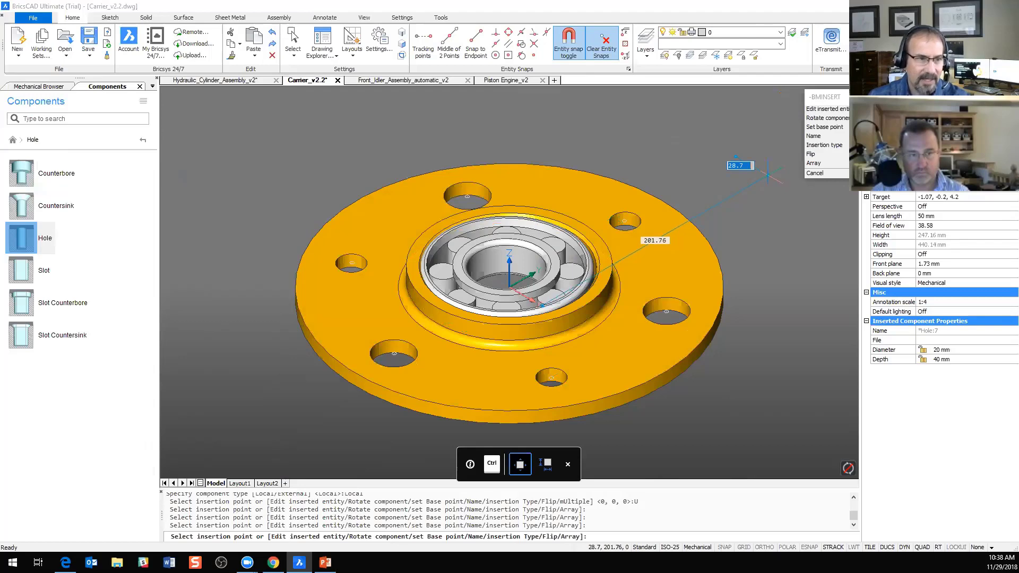
key("Escape")
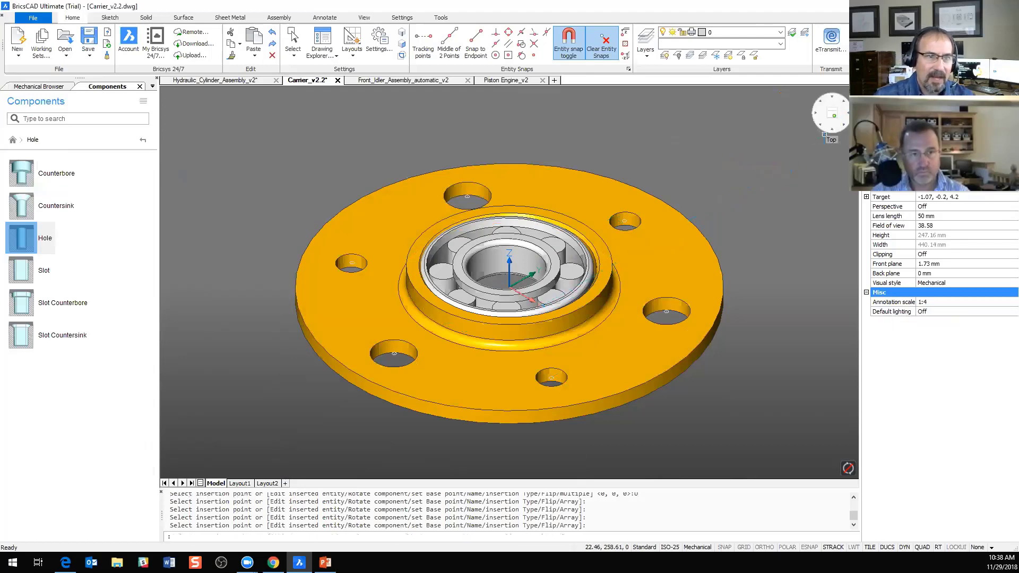
left_click(830, 113)
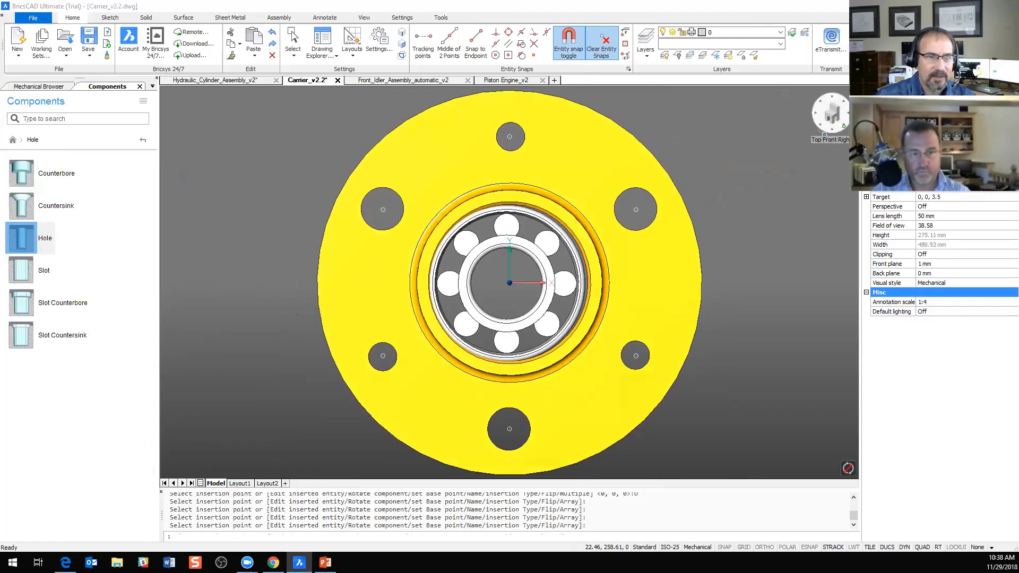
left_click(838, 120)
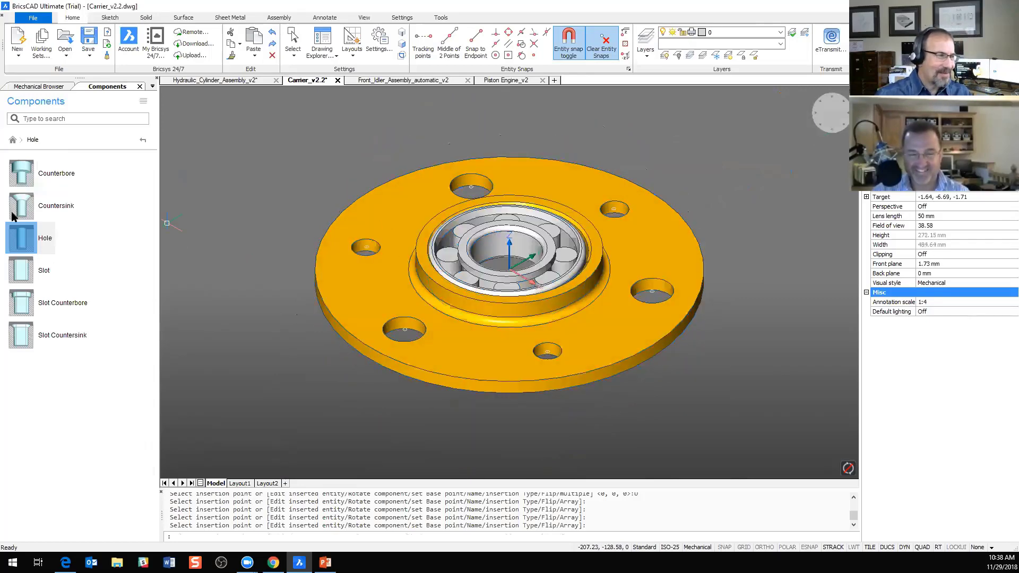
Step: Insert a DIN 933 hex head bolt, M20 X 2.5 and 120 mm long, from the standard parts library into the front large flange hole
left_click(143, 140)
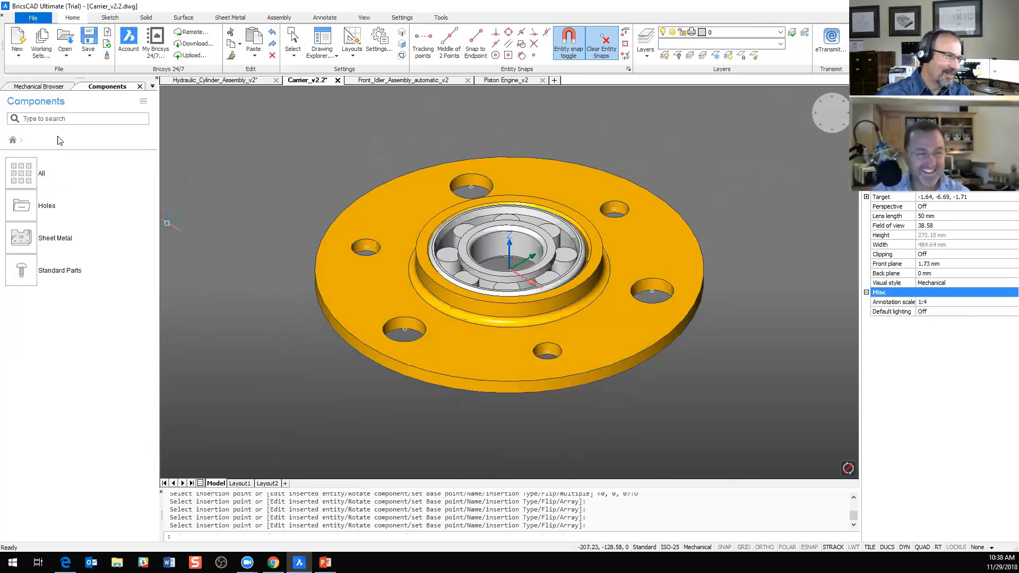
left_click(26, 272)
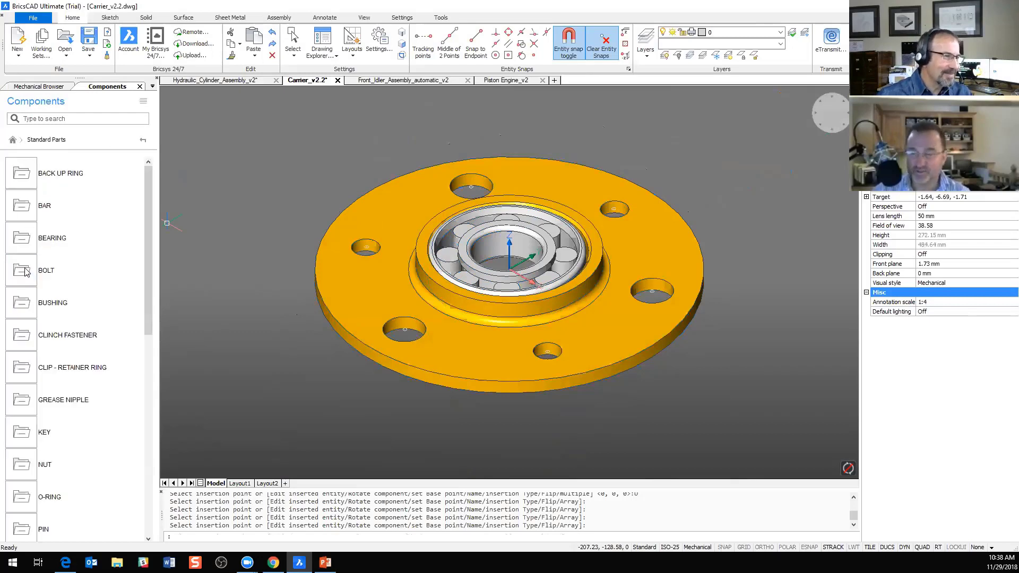
left_click(22, 273)
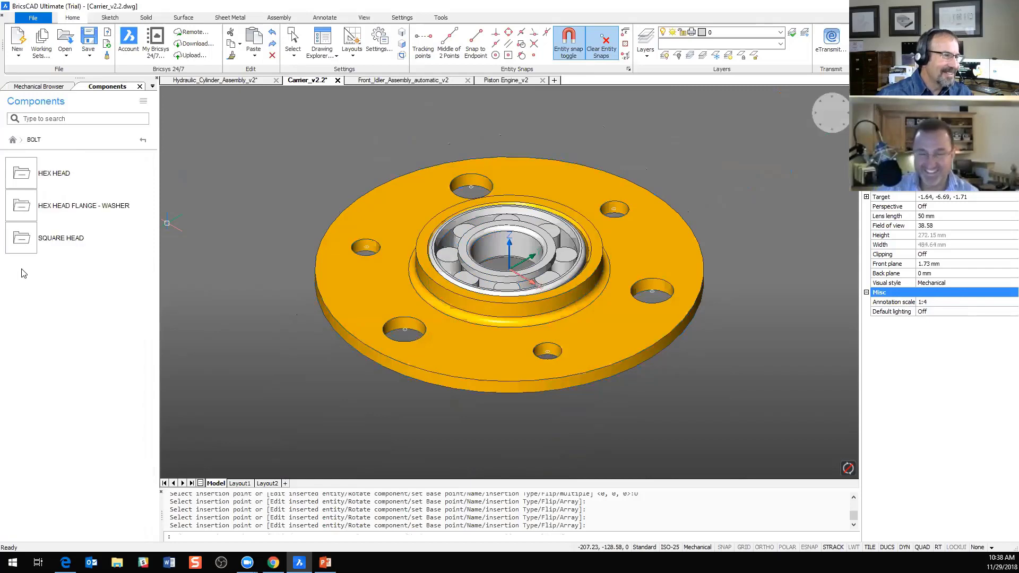
left_click(26, 185)
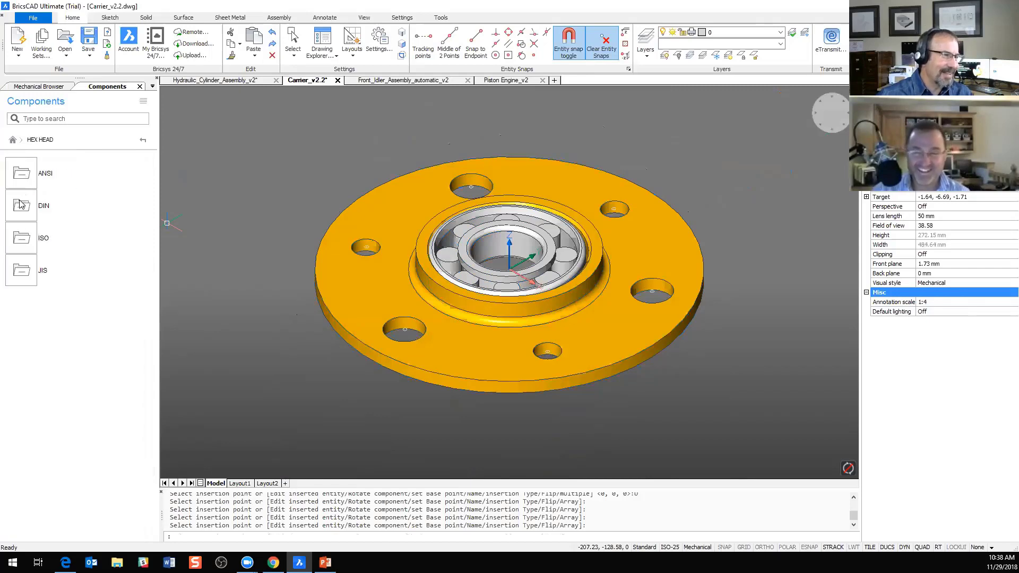
left_click(19, 208)
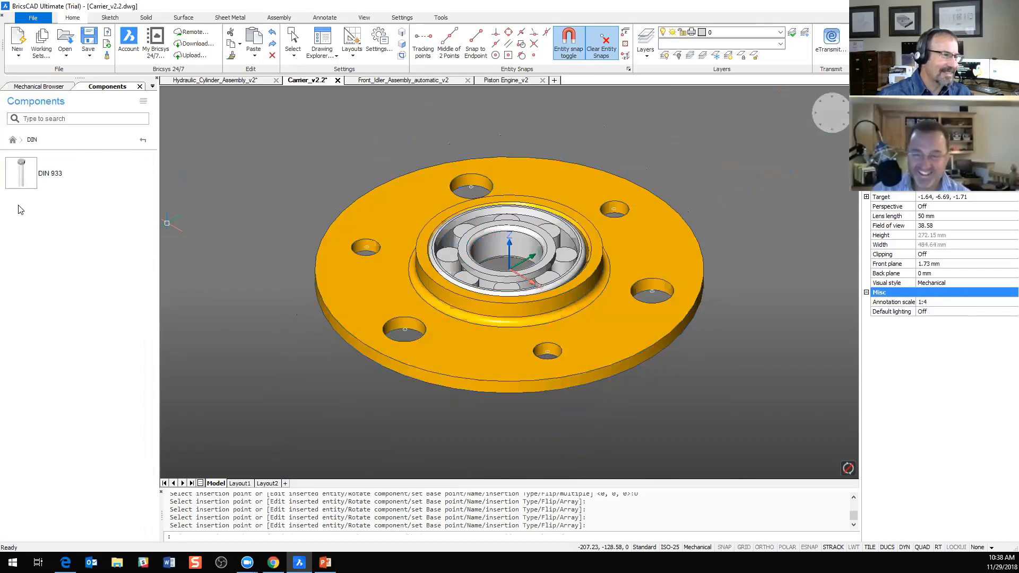
left_click(25, 177)
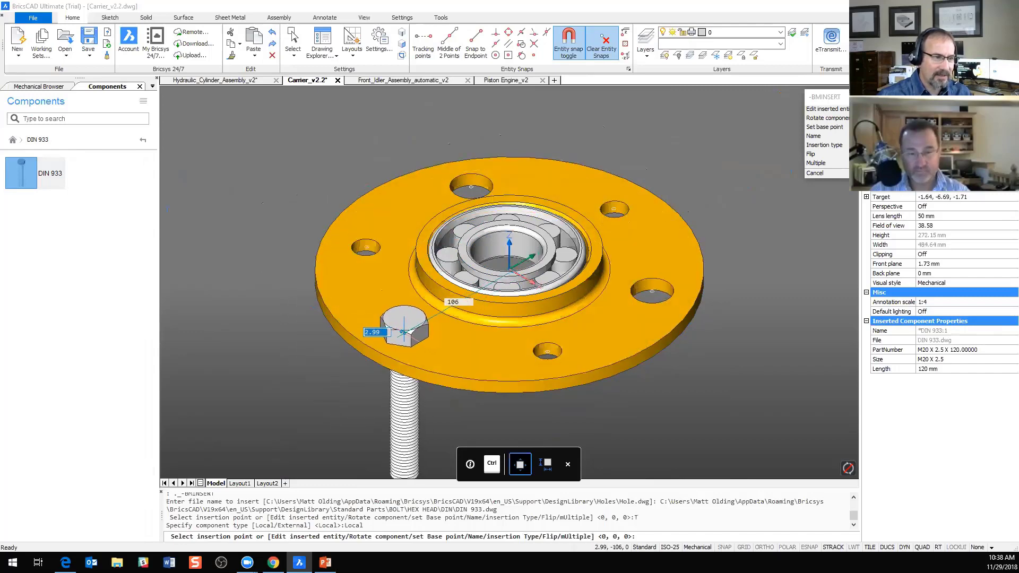
left_click(403, 332)
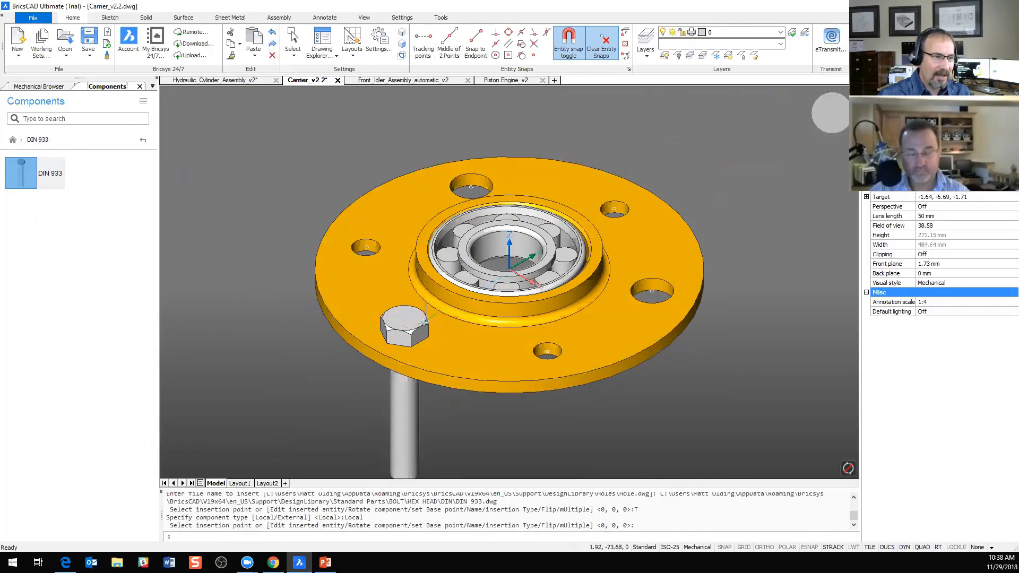
Step: Insert DIN 933 bolts, M20 X 2.5 and 120 mm long, into the two remaining large flange holes with the Multiple option
left_click(31, 181)
left_click(817, 165)
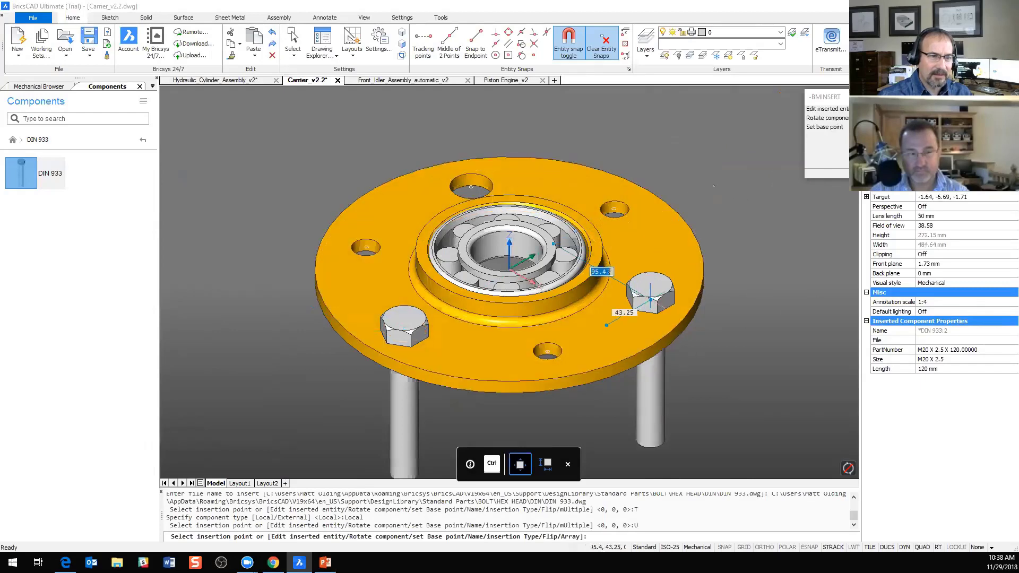
left_click(652, 297)
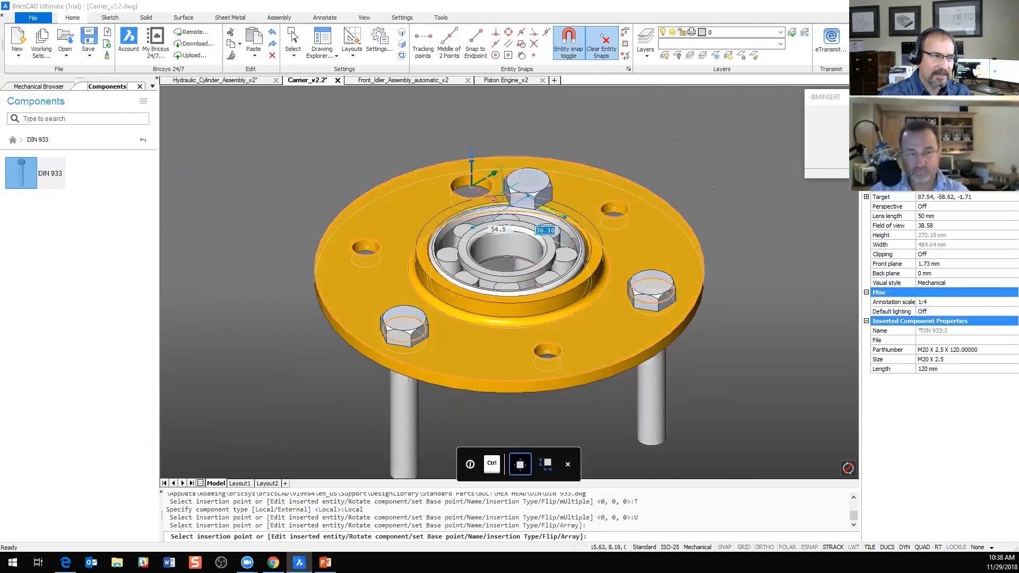
left_click(471, 189)
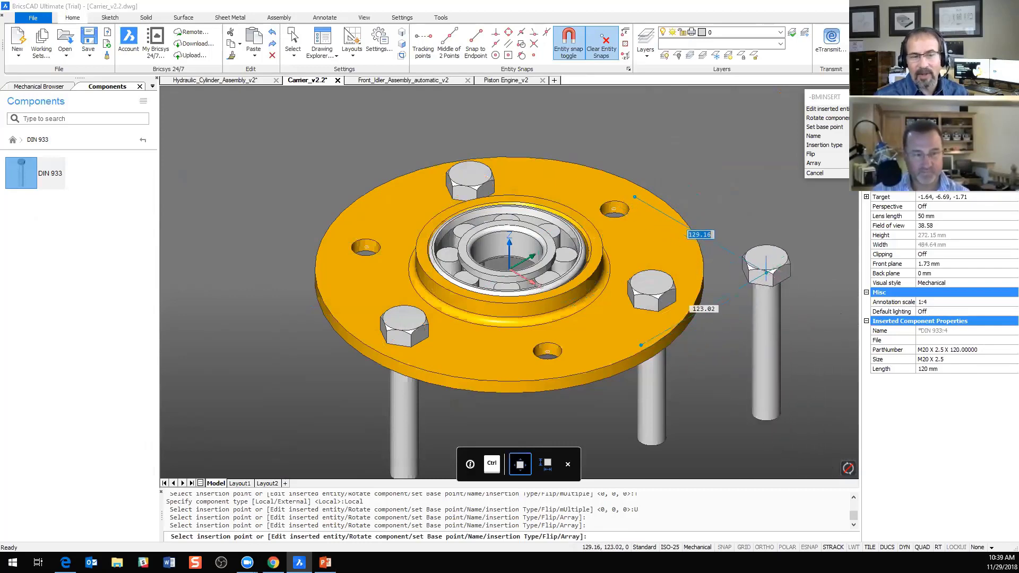
Step: Set the DIN 933 bolt being inserted to size M16 X 2 and length 50 mm
left_click(961, 361)
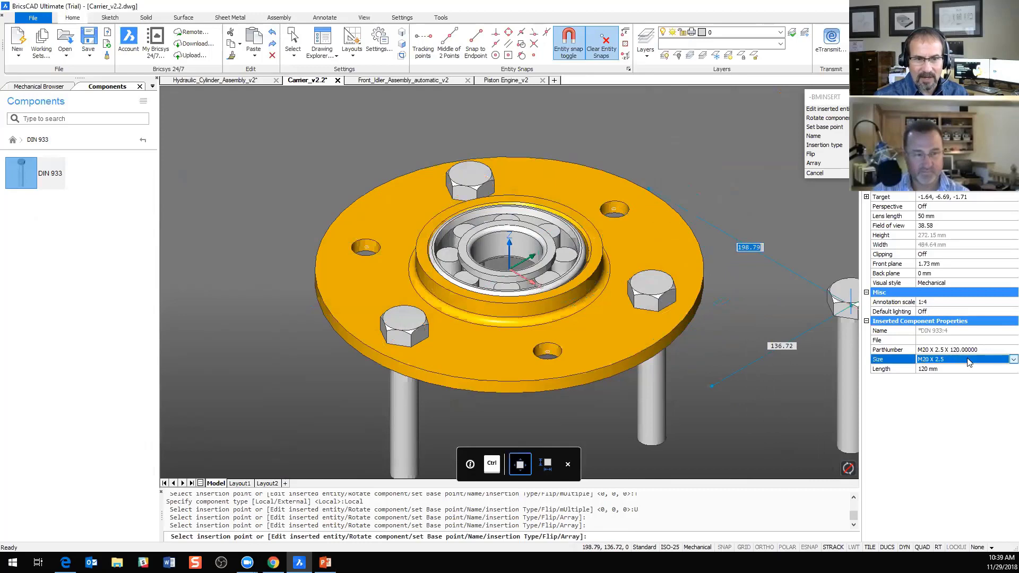
left_click(1003, 362)
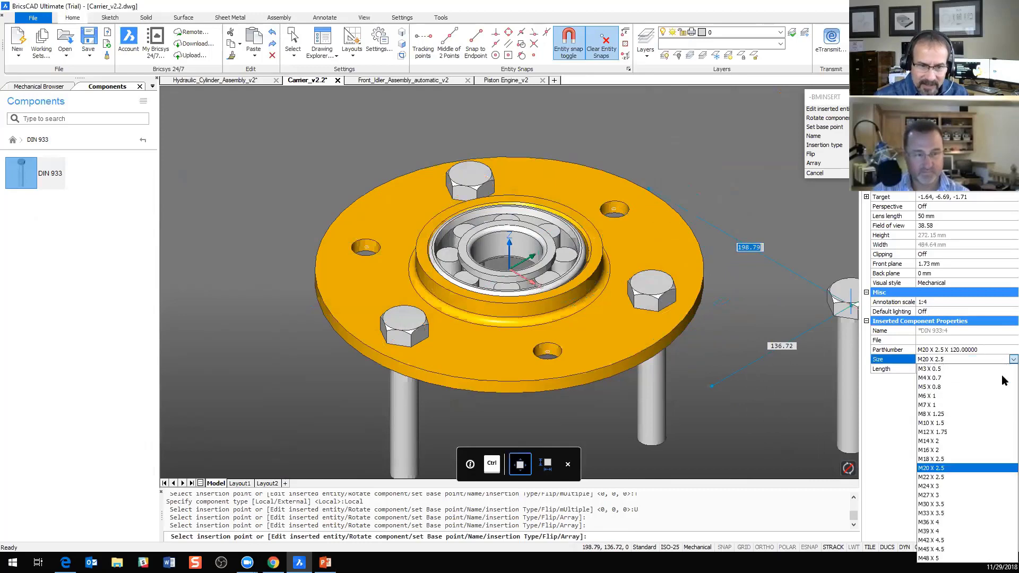
left_click(984, 450)
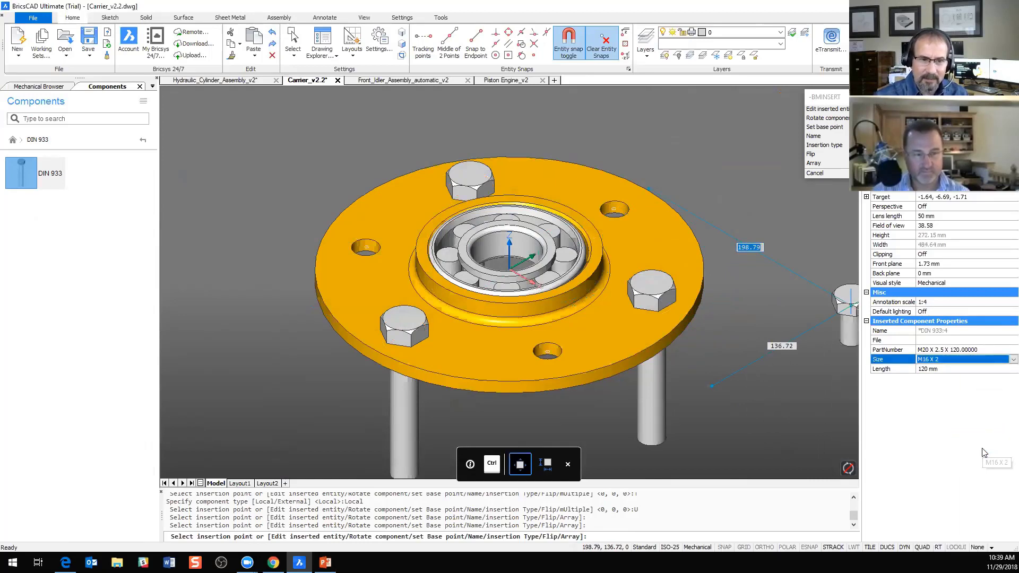
left_click(997, 370)
left_click(1003, 371)
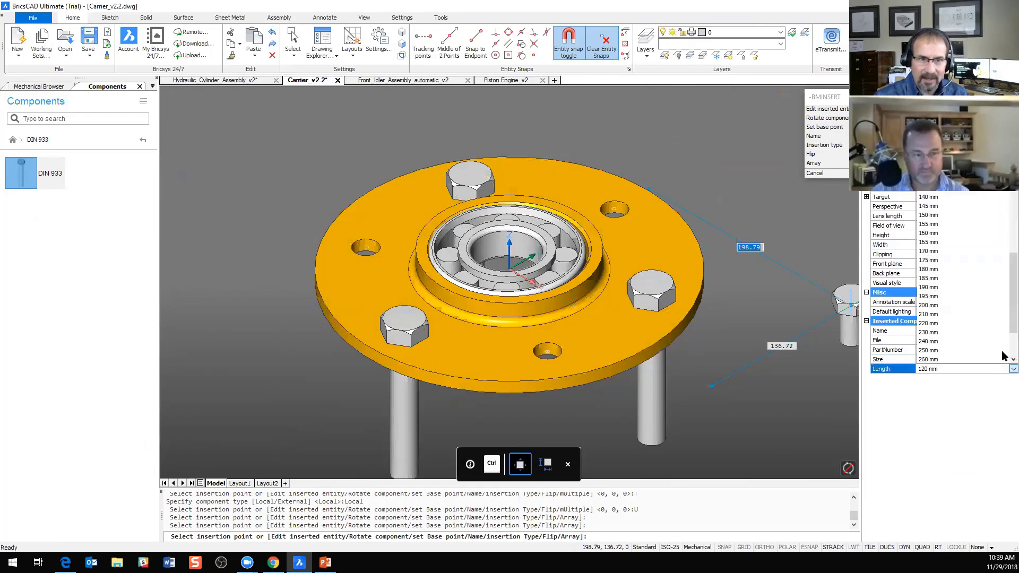
scroll(969, 213, "up", 2)
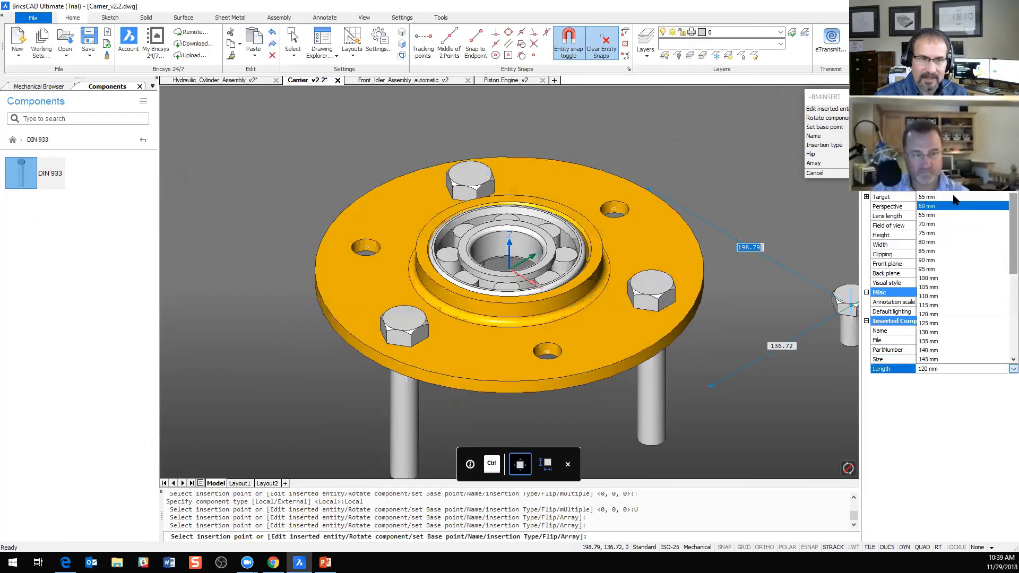
scroll(942, 206, "up", 1)
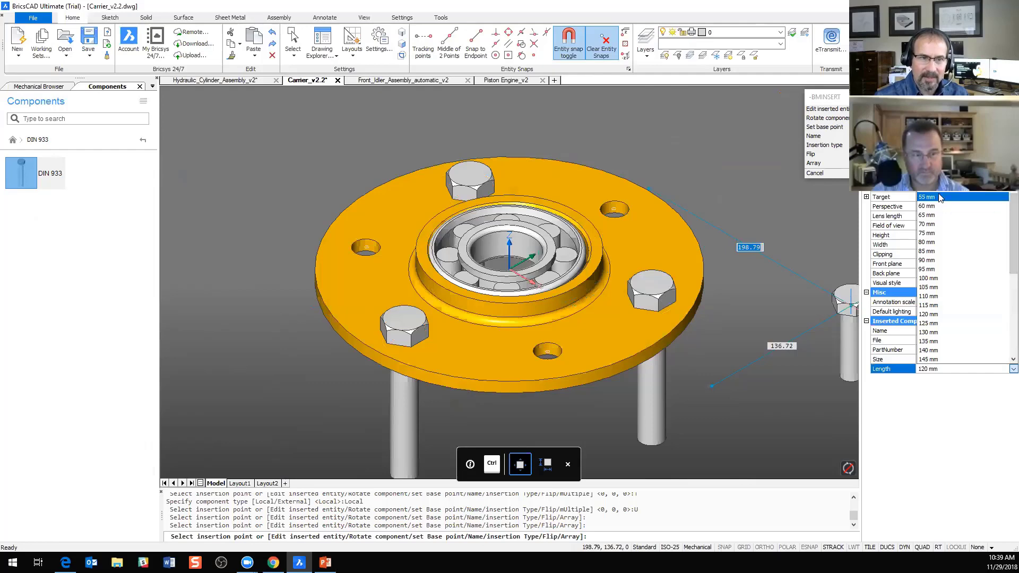
left_click(943, 197)
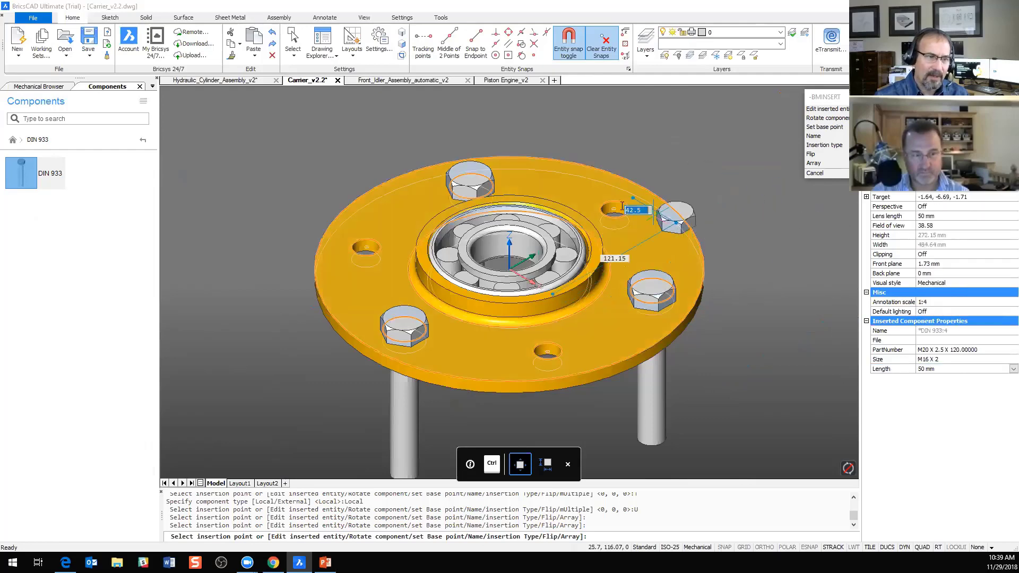
Step: Place the M16 bolts in the flange's three smaller holes, end the insertion and return to the component library's main categories
left_click(605, 211)
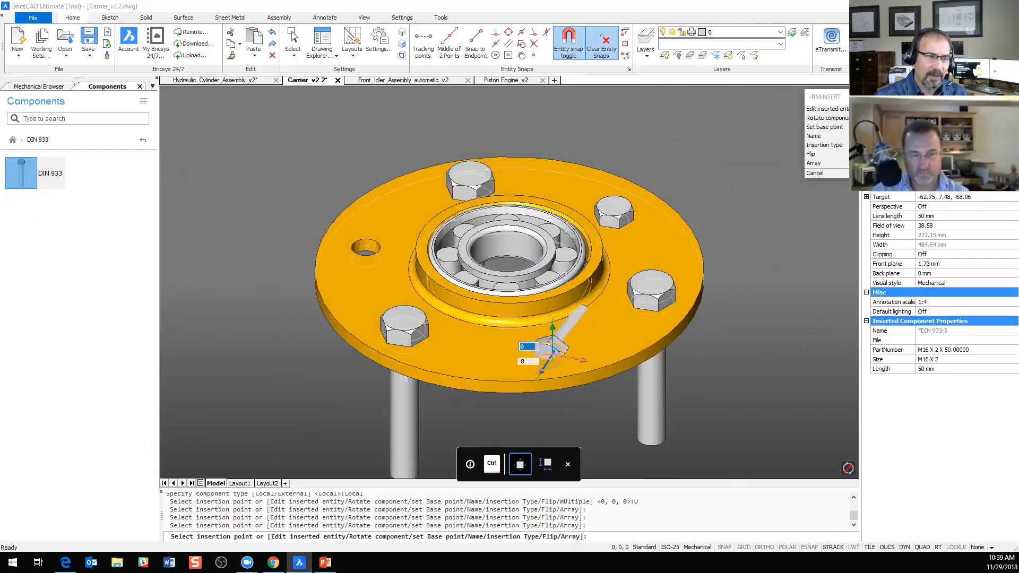
left_click(550, 352)
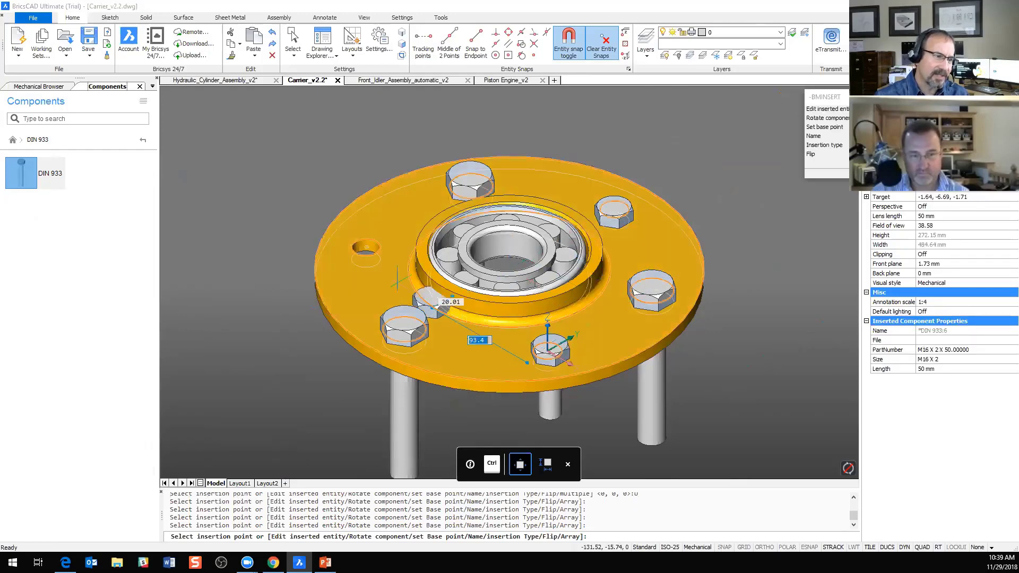
left_click(363, 247)
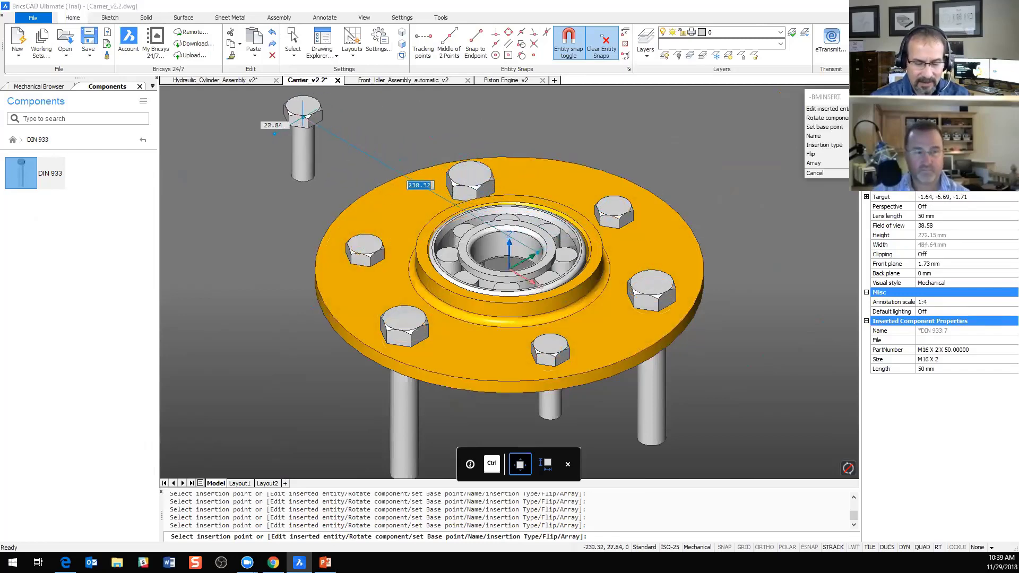
key("Escape")
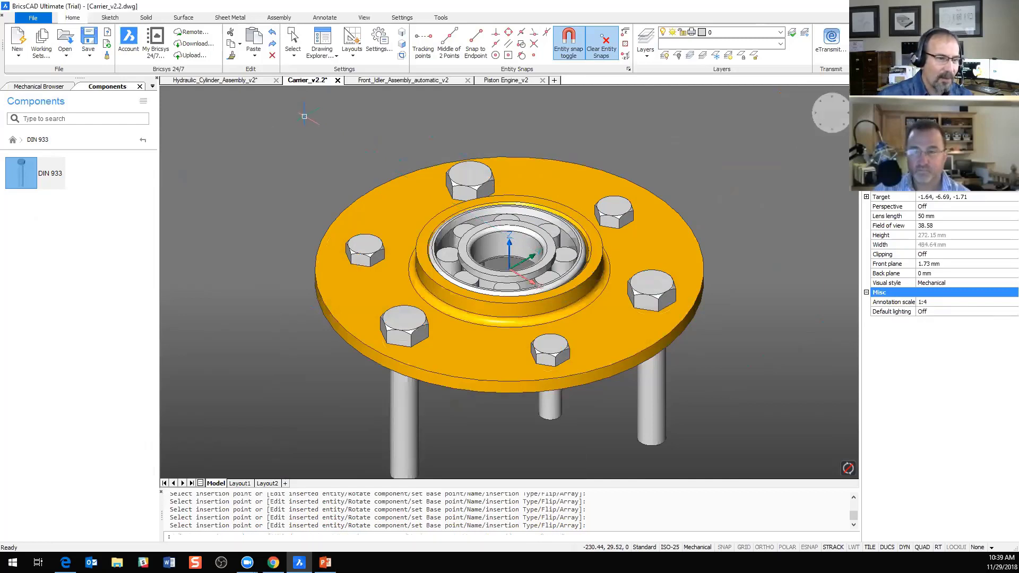
left_click(13, 139)
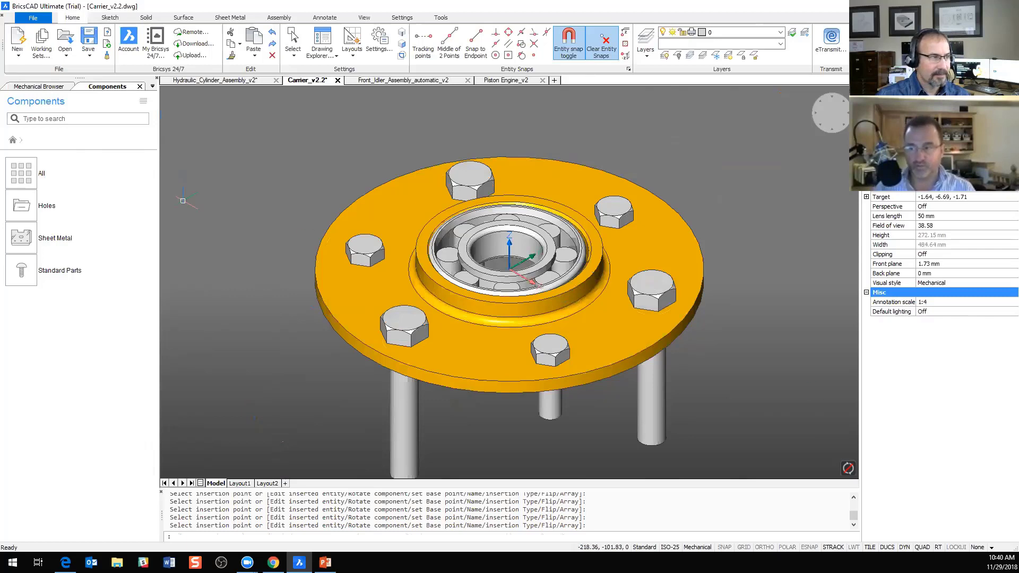
Step: Display the Carrier_1 component structure and collapse all of its components
left_click(28, 87)
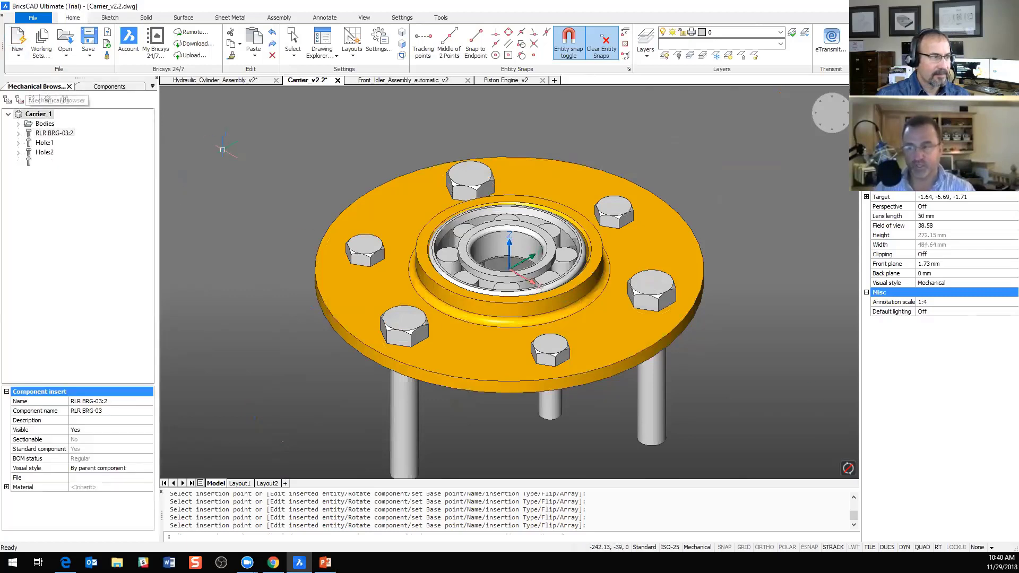
right_click(34, 114)
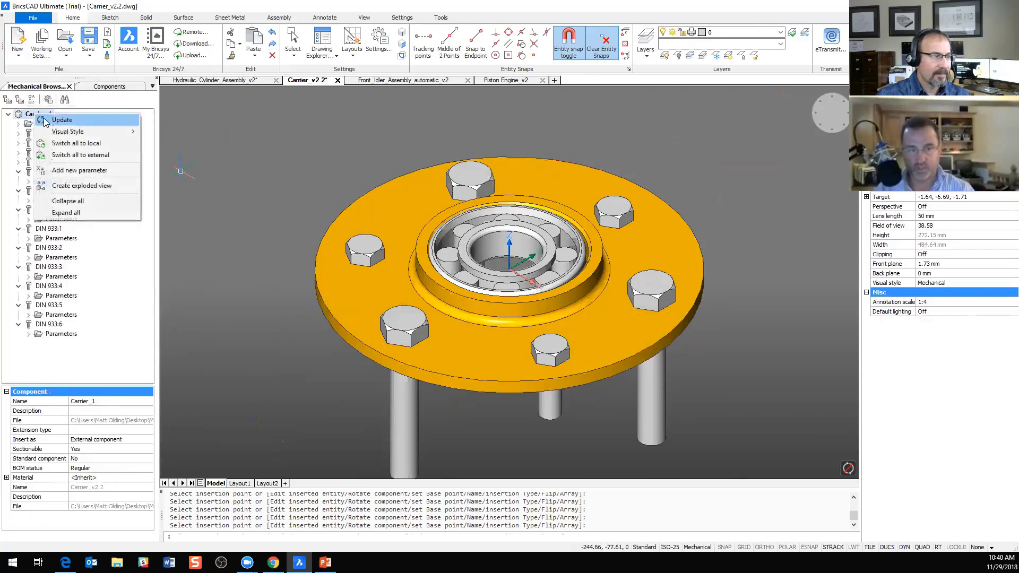
left_click(75, 202)
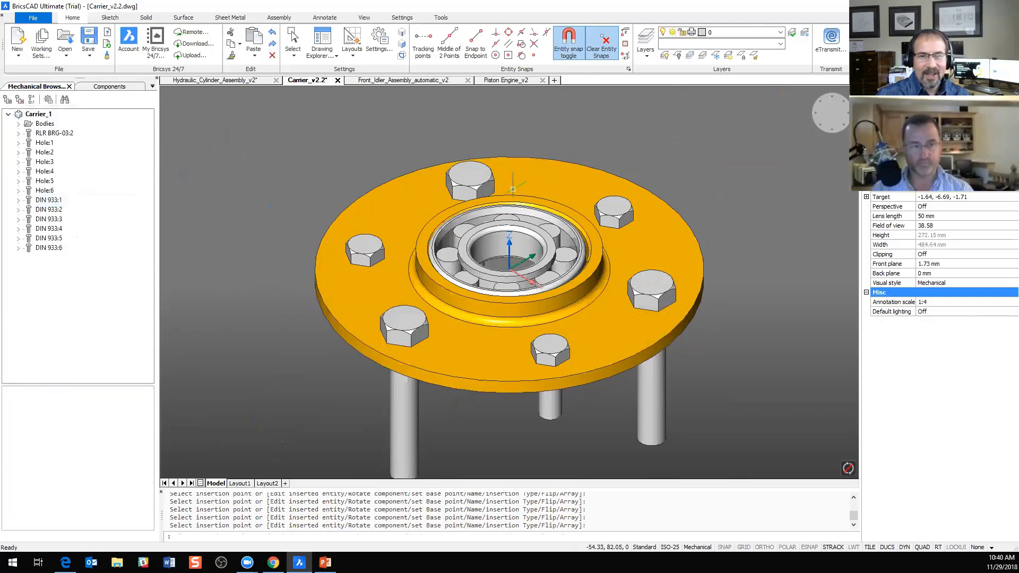
mouse_move(609, 191)
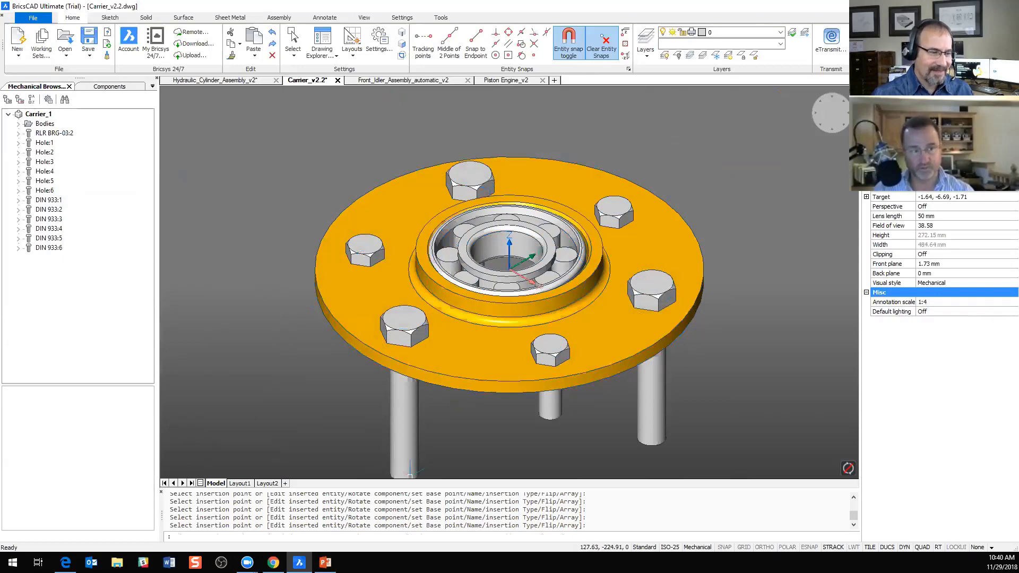
Step: Switch to the PowerPoint slide show and advance to the Automatic Exploded Views slide
mouse_move(325, 562)
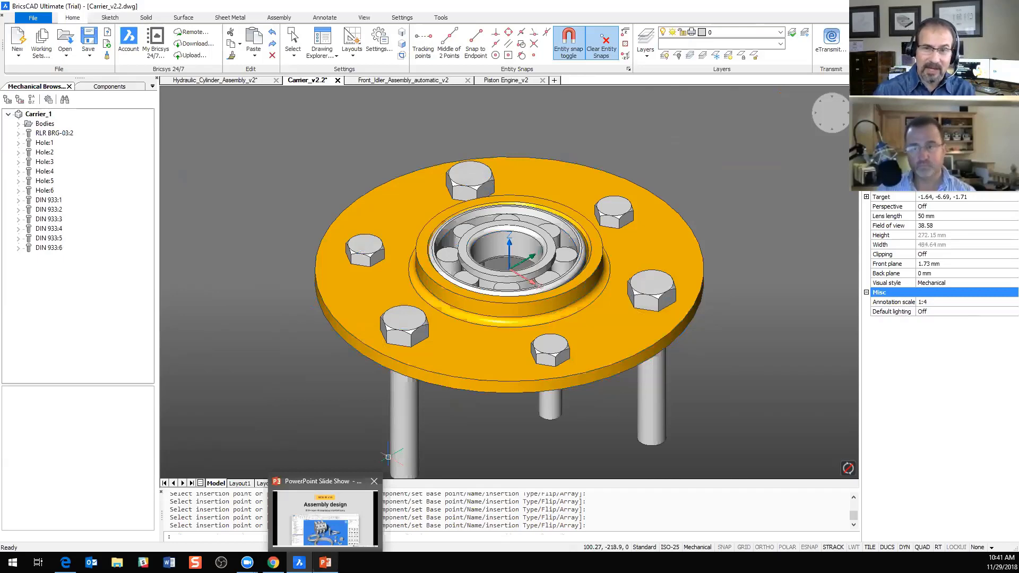
left_click(325, 517)
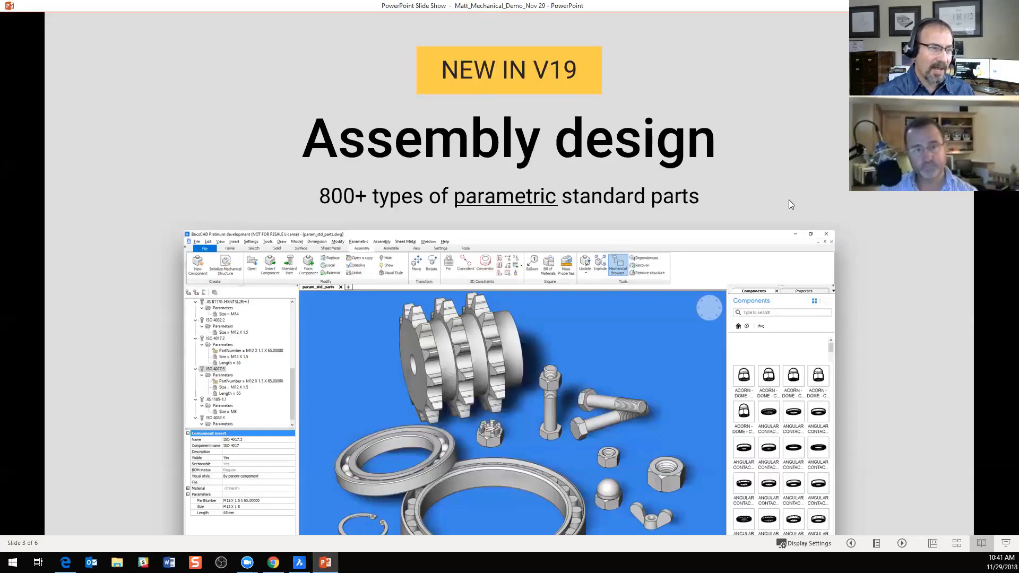
key("Right")
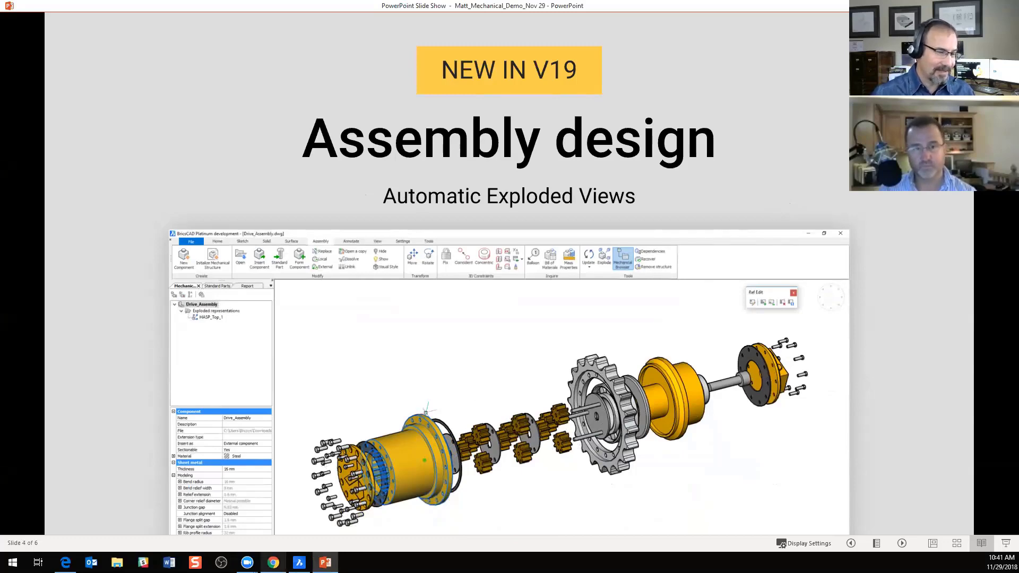
Step: Switch back to BricsCAD's Front_Idler_Assembly_automatic_v2 drawing and open its Automatic_Bottom_1 exploded representation for editing
left_click(299, 562)
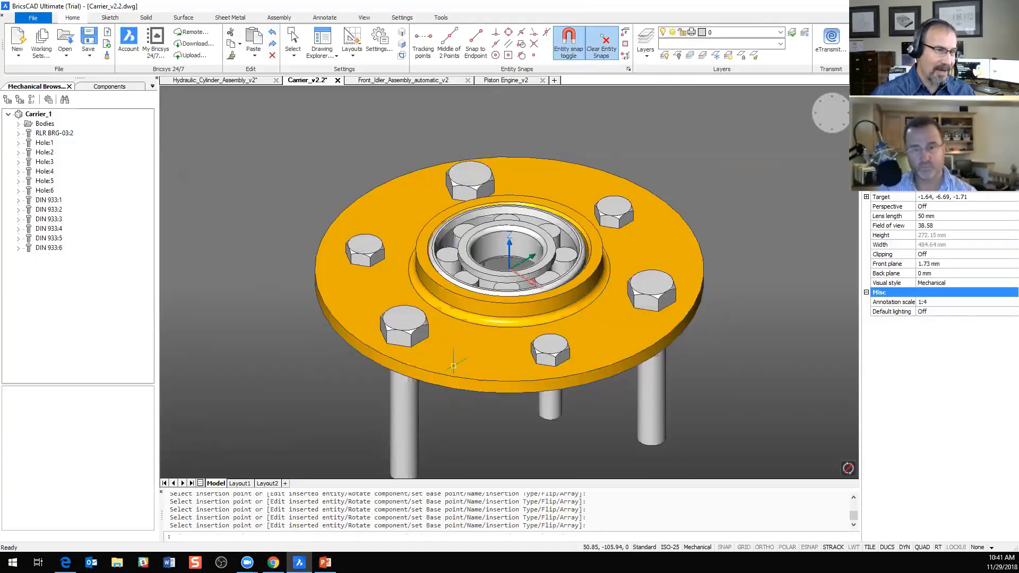
left_click(382, 79)
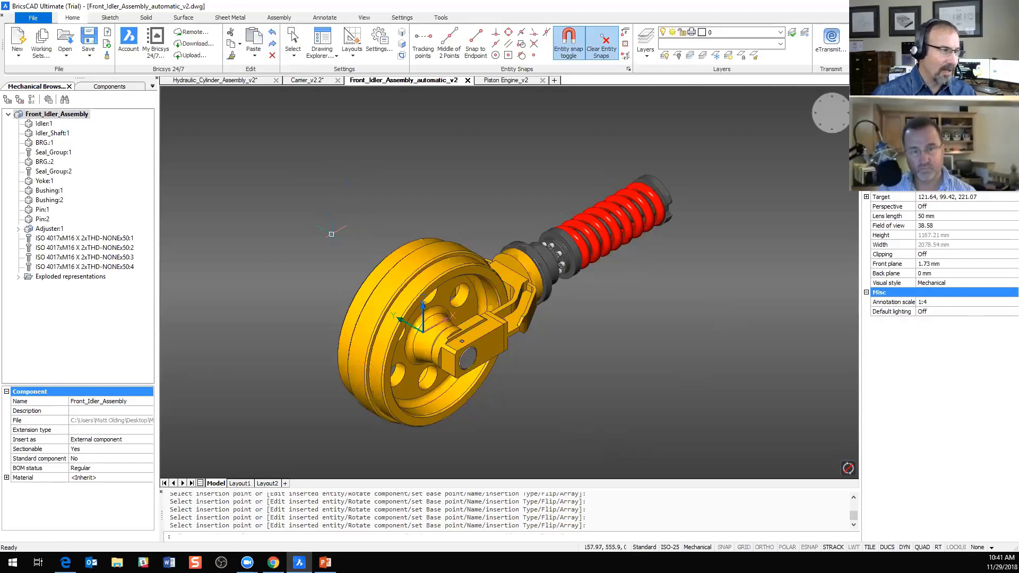
left_click(66, 278)
left_click(19, 277)
left_click(60, 287)
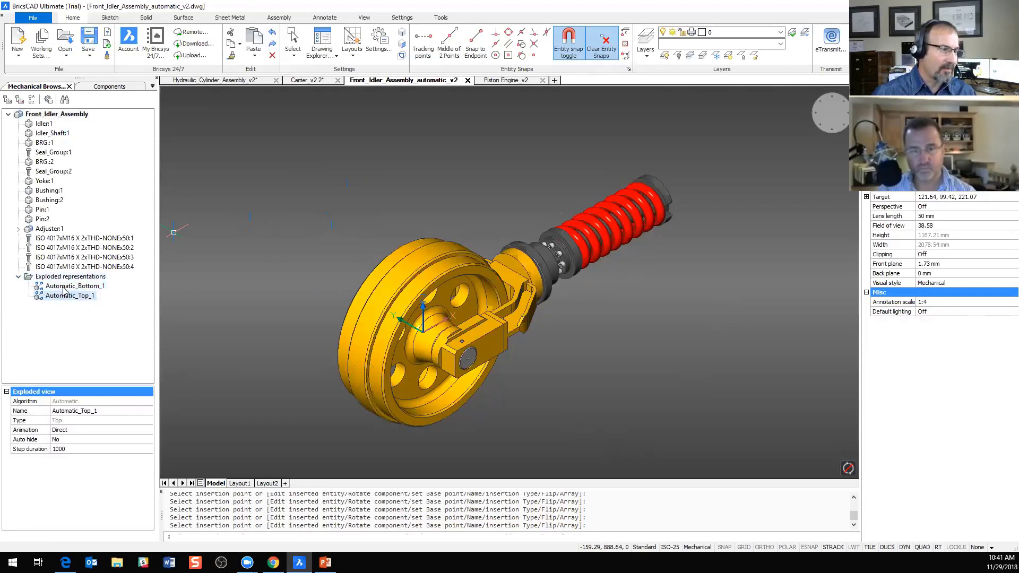
right_click(63, 289)
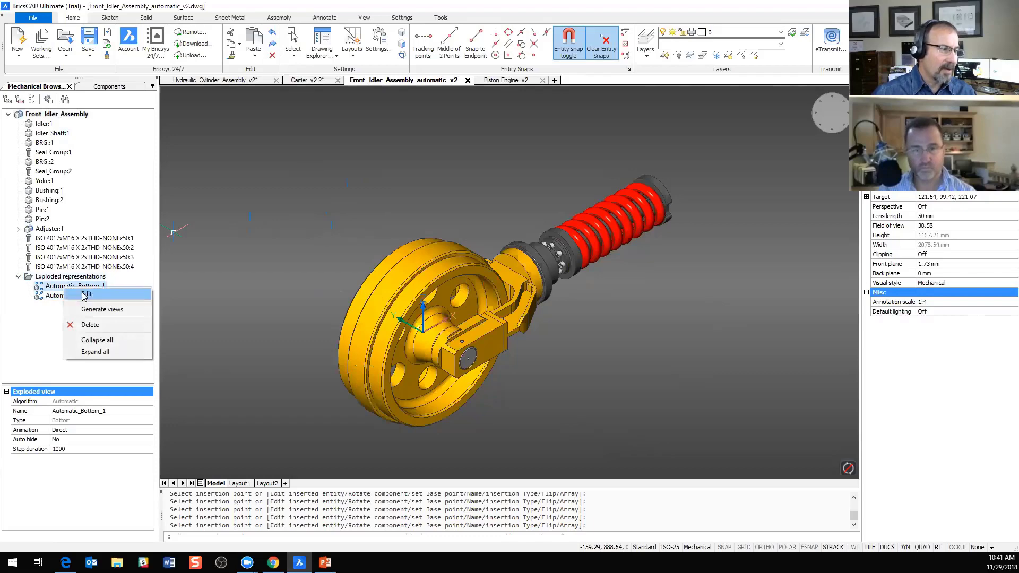
left_click(80, 297)
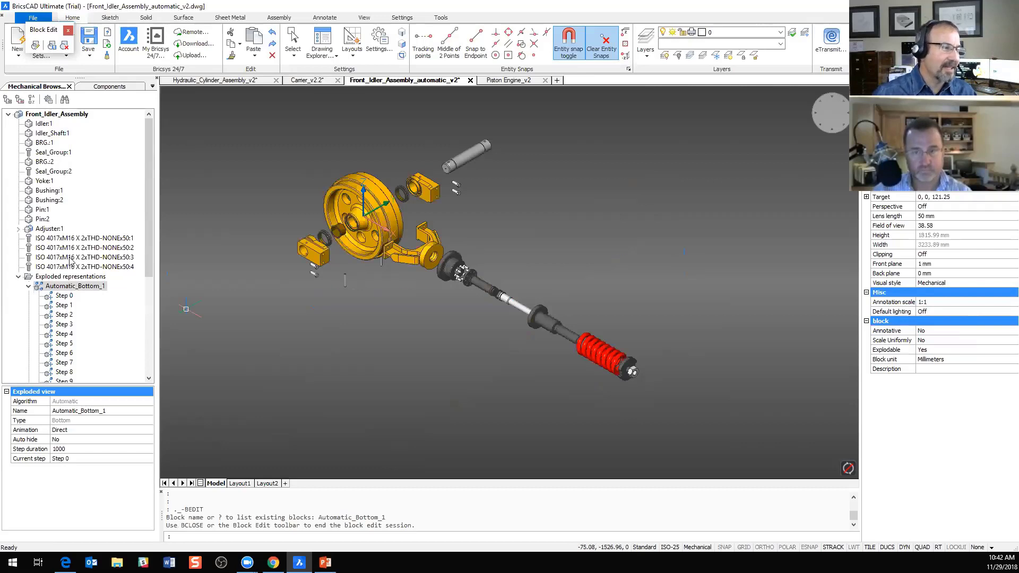
Step: Play the animation of the Automatic_Bottom_1 exploded view and watch the front idler's parts move
right_click(77, 287)
left_click(100, 293)
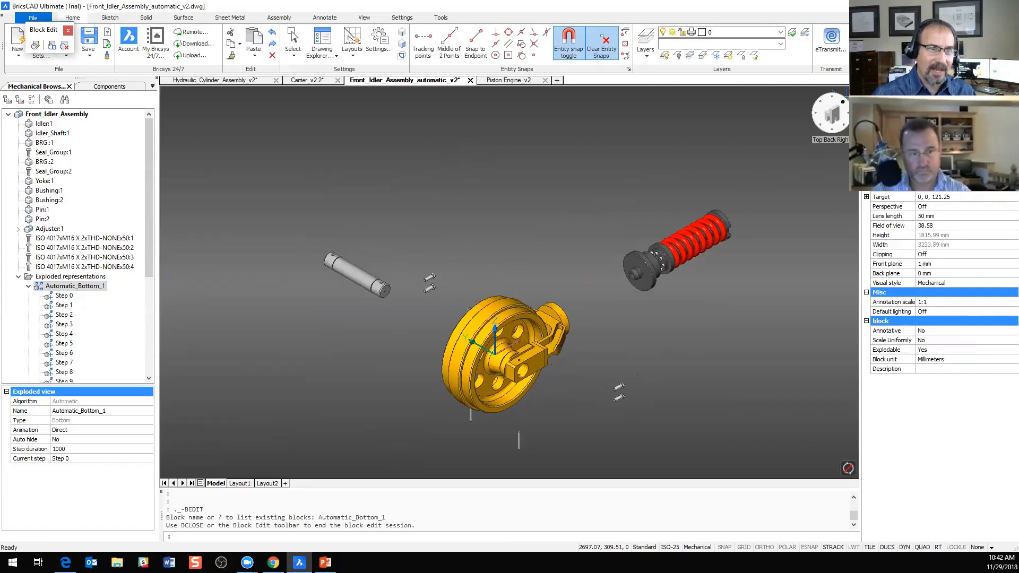
Step: Turn the exploded idler to another corner view, and switch to the Edge browser to read the Exploded Representations article's levels and algorithms sections
left_click(844, 105)
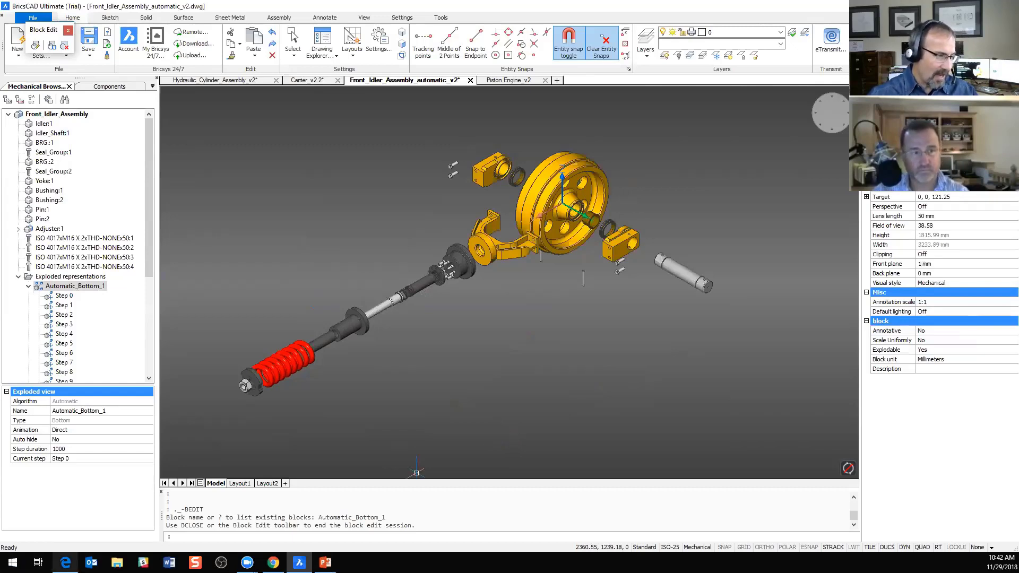
left_click(65, 563)
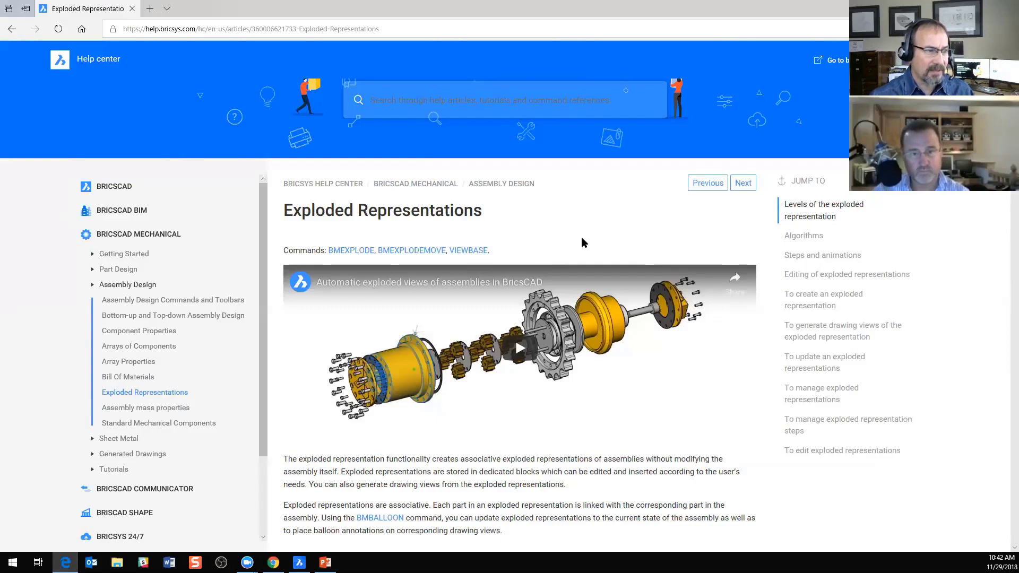
scroll(582, 243, "down", 8)
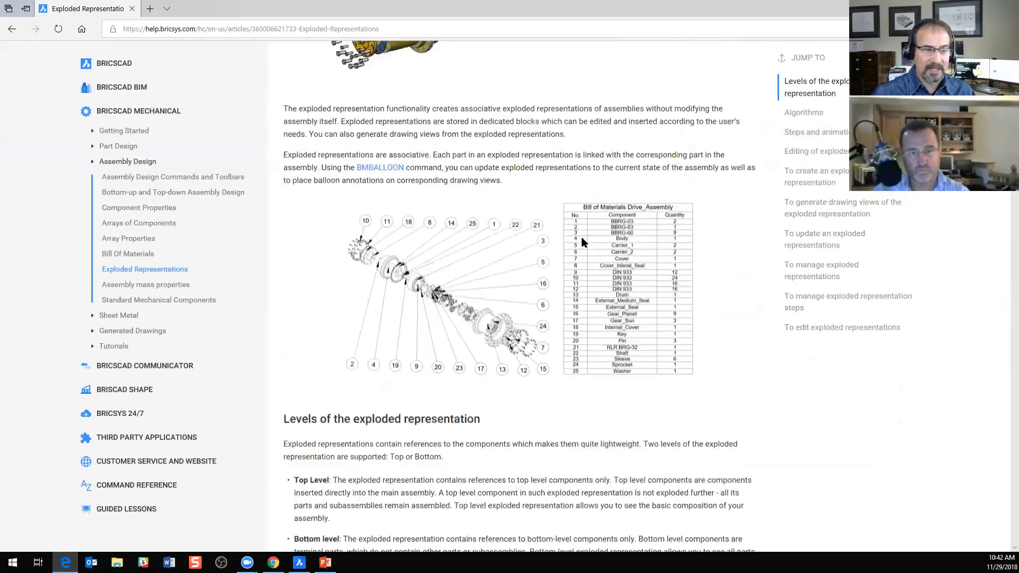
scroll(453, 237, "down", 4)
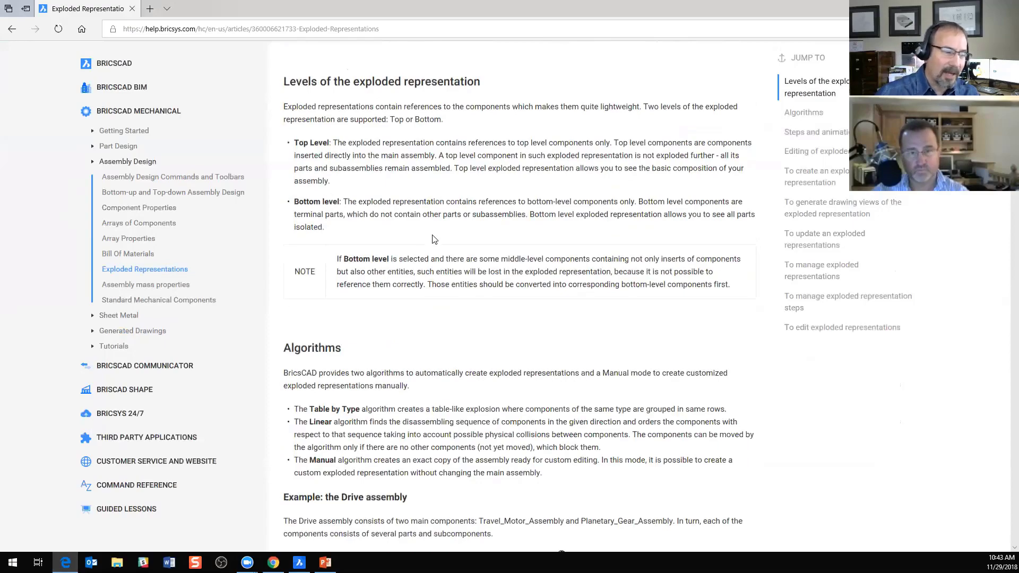
scroll(432, 239, "down", 8)
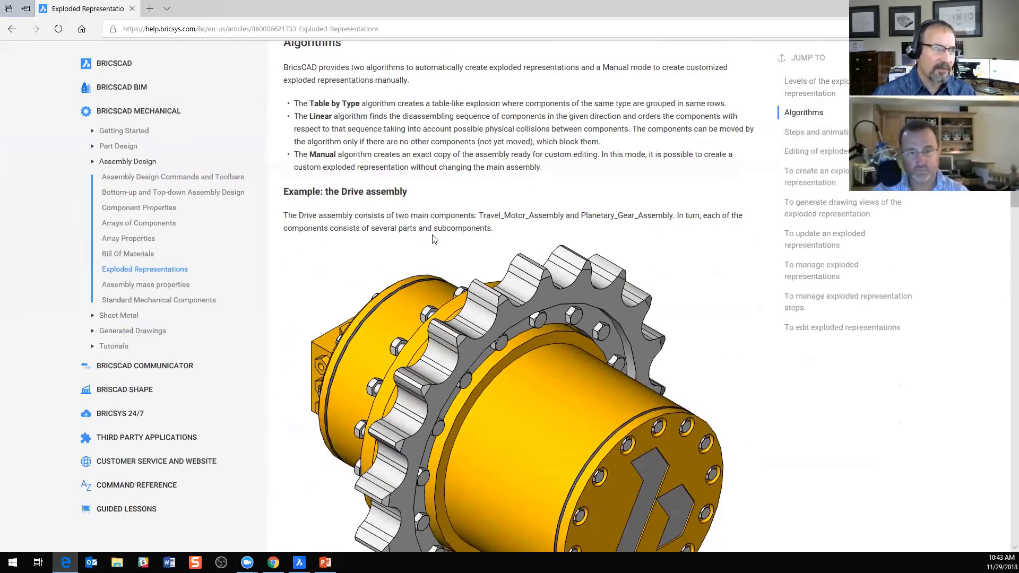
scroll(433, 239, "down", 8)
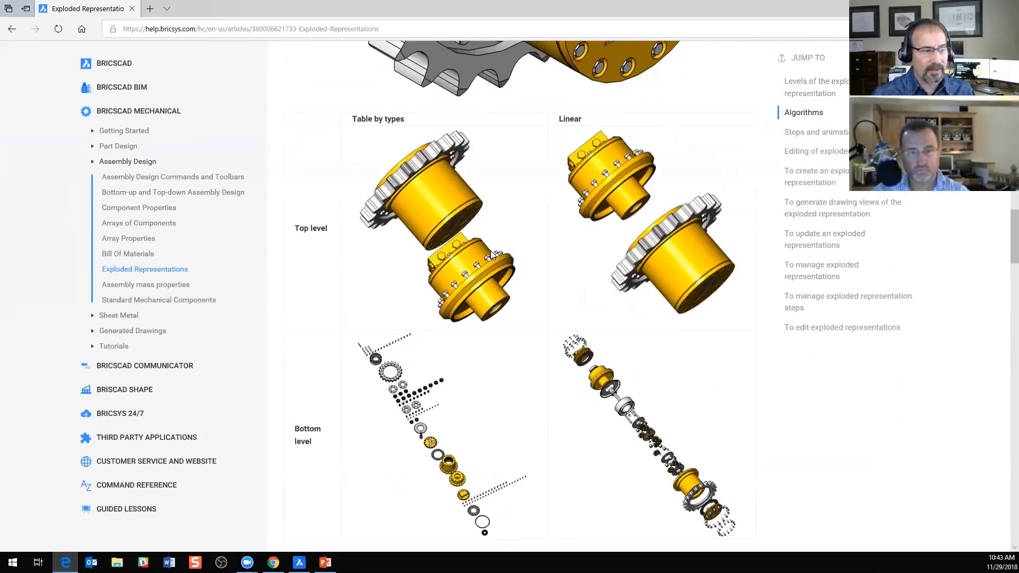
scroll(492, 255, "down", 3)
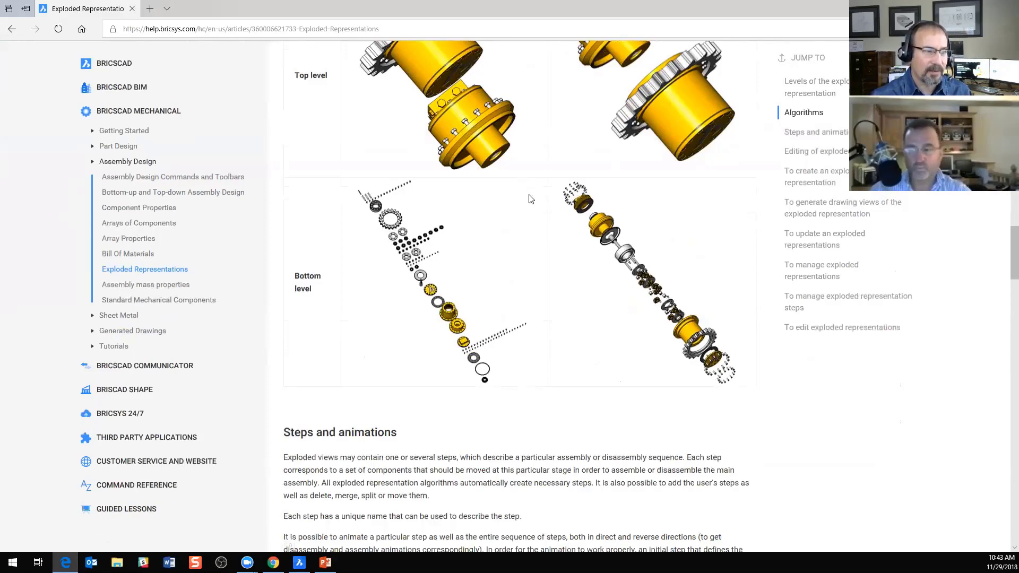
scroll(543, 318, "up", 2)
scroll(543, 317, "up", 8)
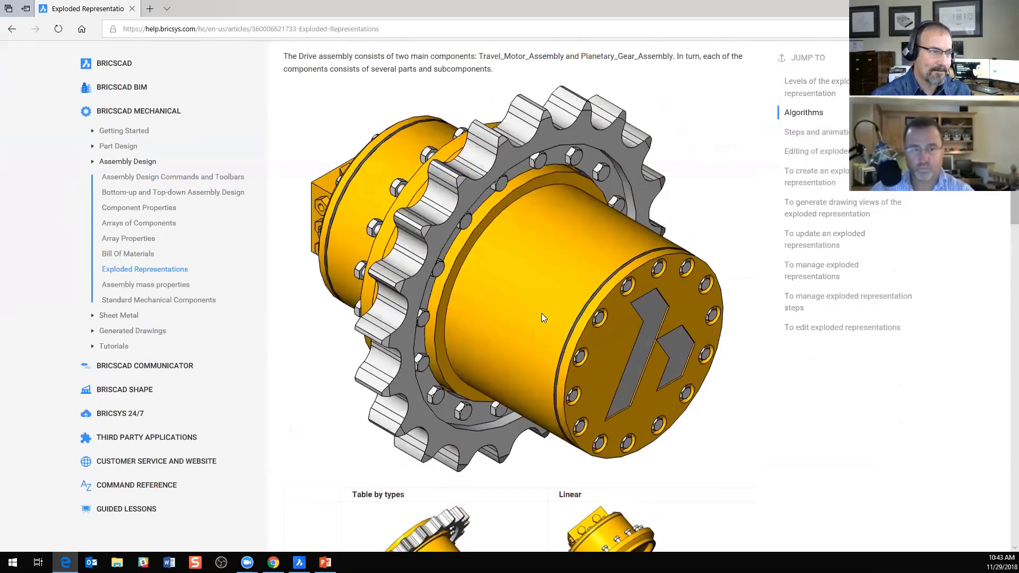
Step: Switch to the PowerPoint slide show and advance to the Assembly Constraints slide on kinematic analysis
mouse_move(325, 562)
left_click(312, 518)
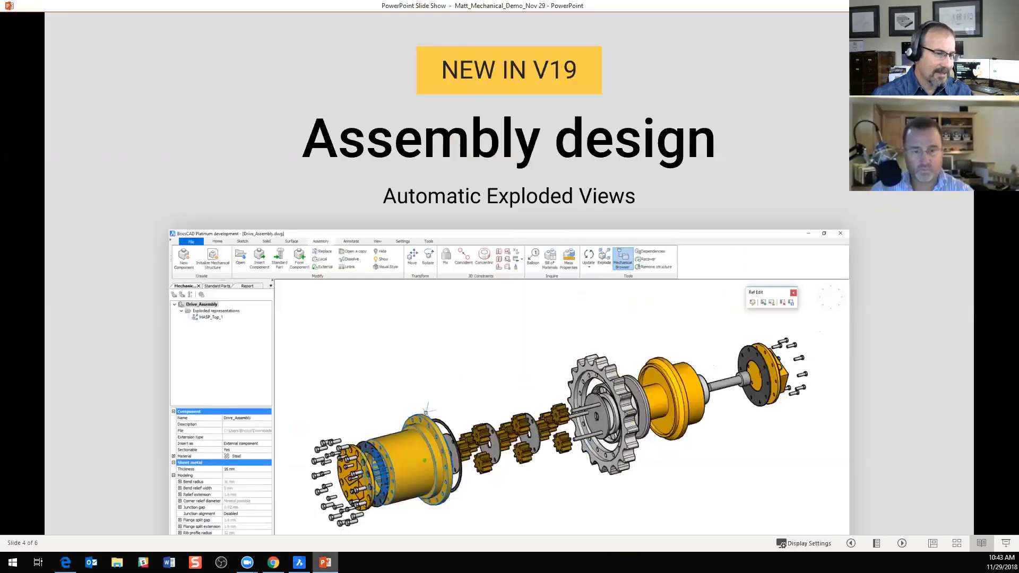
left_click(553, 319)
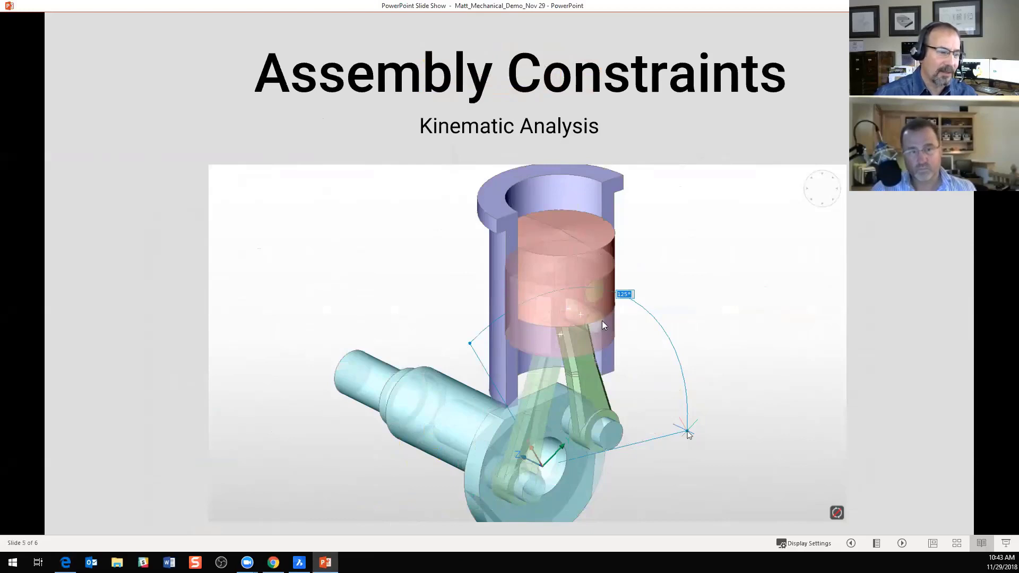
Step: Switch to BricsCAD's Piston Engine_v2 drawing and highlight the constraints from Coincident_3 to Concentric_9 to examine which geometry each one links
left_click(299, 563)
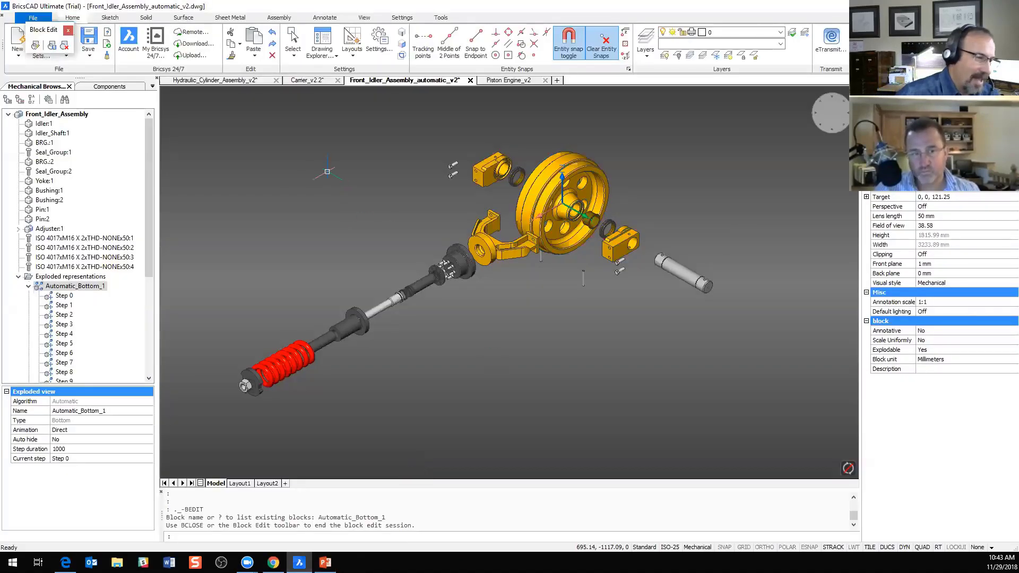
left_click(504, 80)
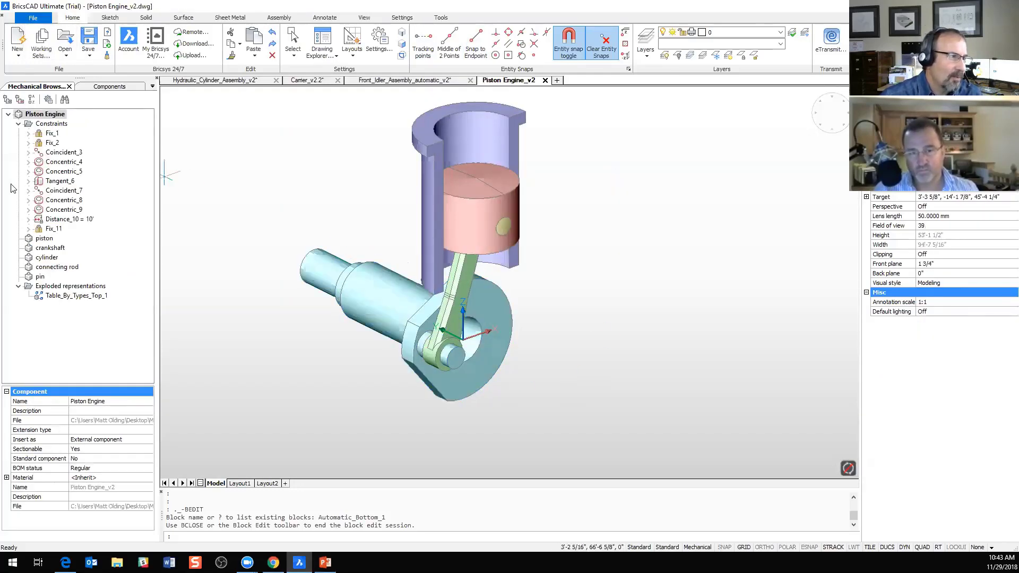
left_click(59, 153)
left_click(60, 162)
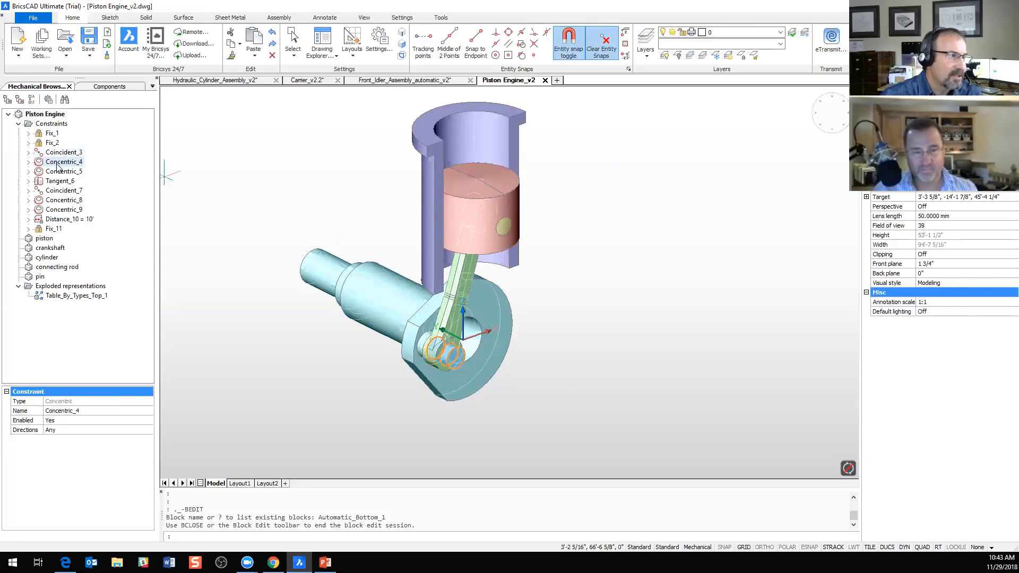
left_click(58, 172)
left_click(59, 182)
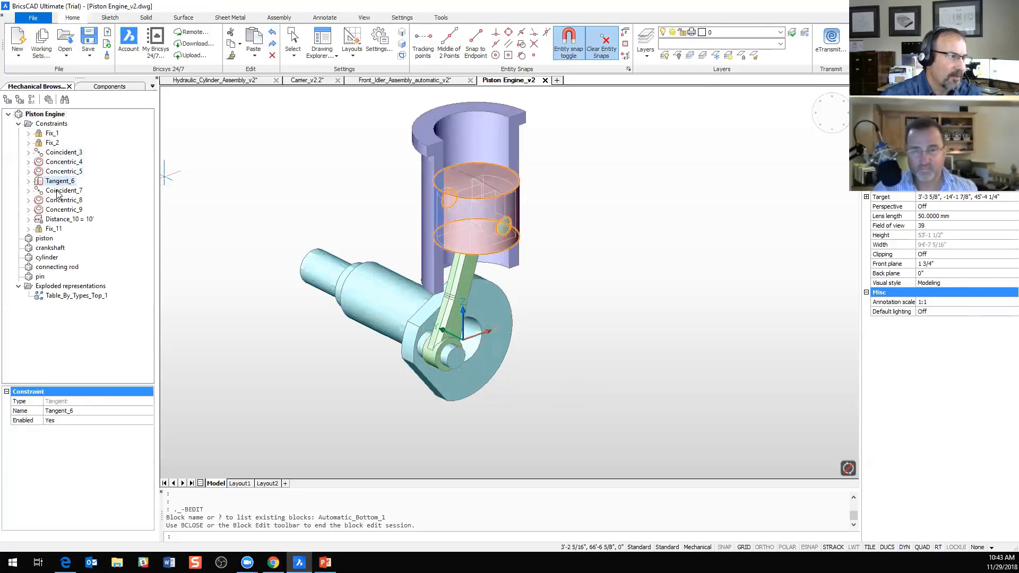
left_click(59, 192)
left_click(59, 201)
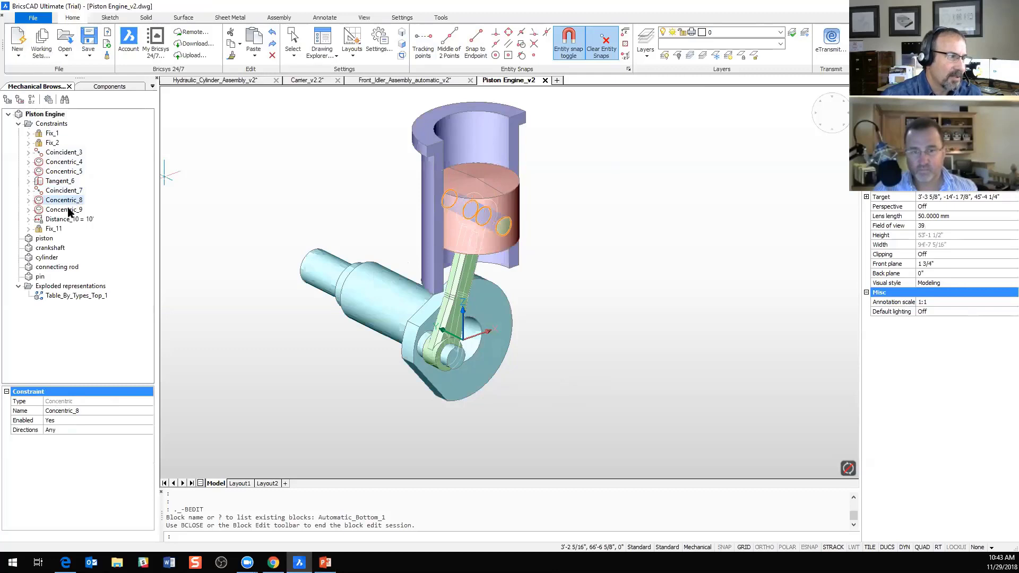
left_click(69, 212)
left_click(65, 201)
left_click(65, 192)
left_click(64, 183)
left_click(66, 171)
left_click(66, 161)
left_click(66, 153)
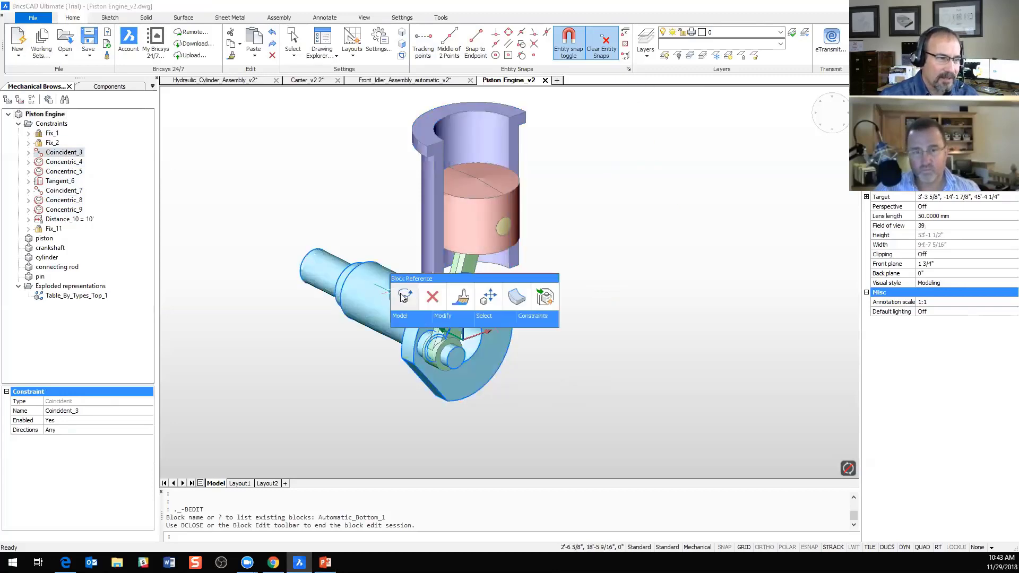
Step: Rotate the crankshaft by about 18° around the Y axis so that the connecting rod and piston follow
left_click(400, 294)
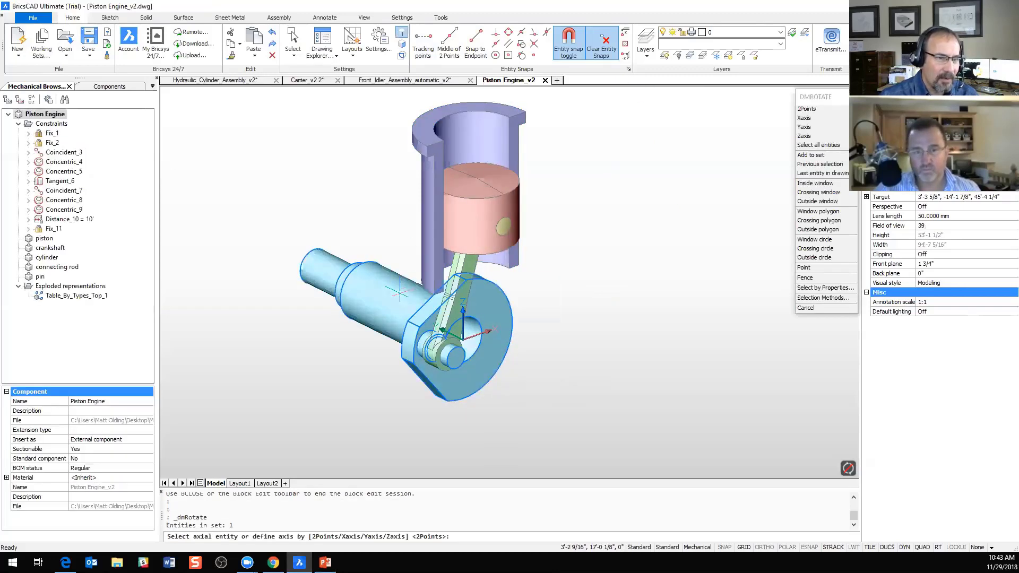
left_click(804, 127)
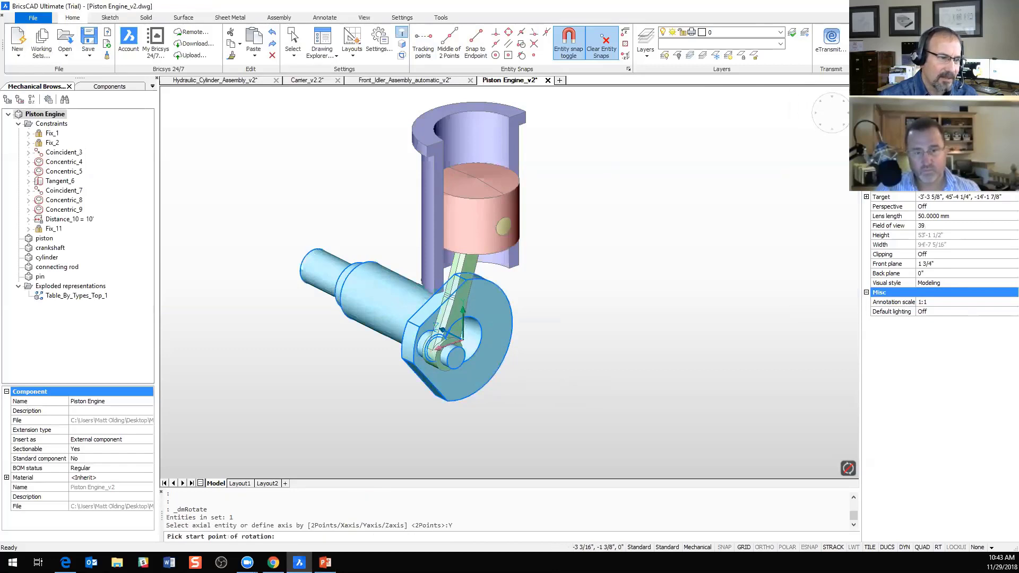
left_click(442, 330)
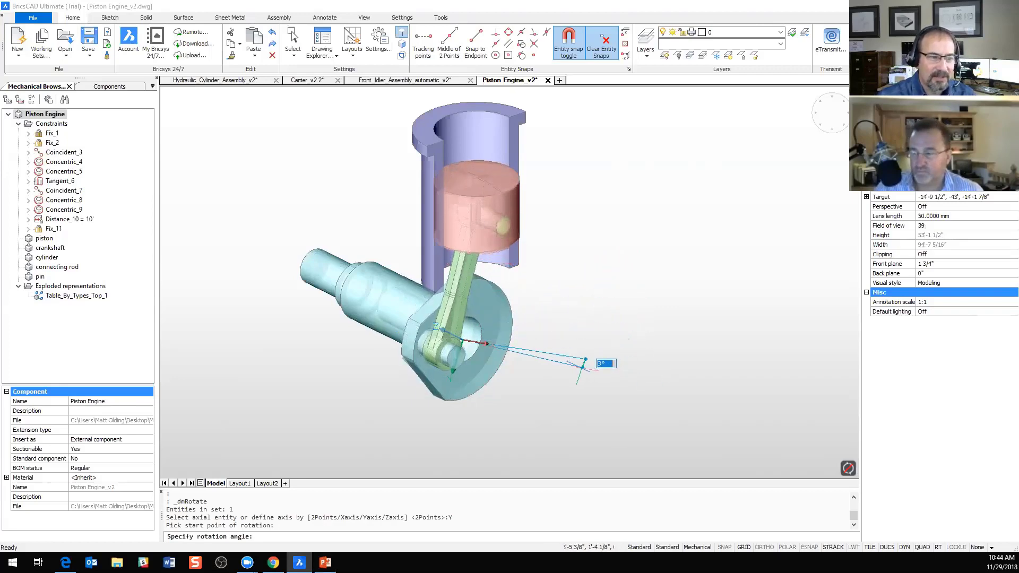
left_click(653, 292)
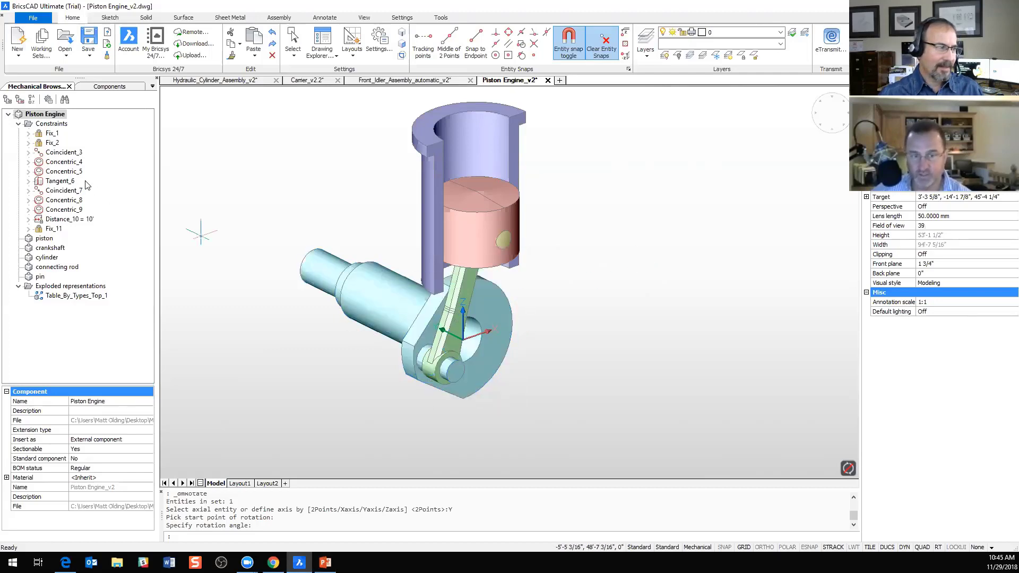
Step: Highlight the crankshaft and the connecting rod in the piston engine's component structure
left_click(40, 249)
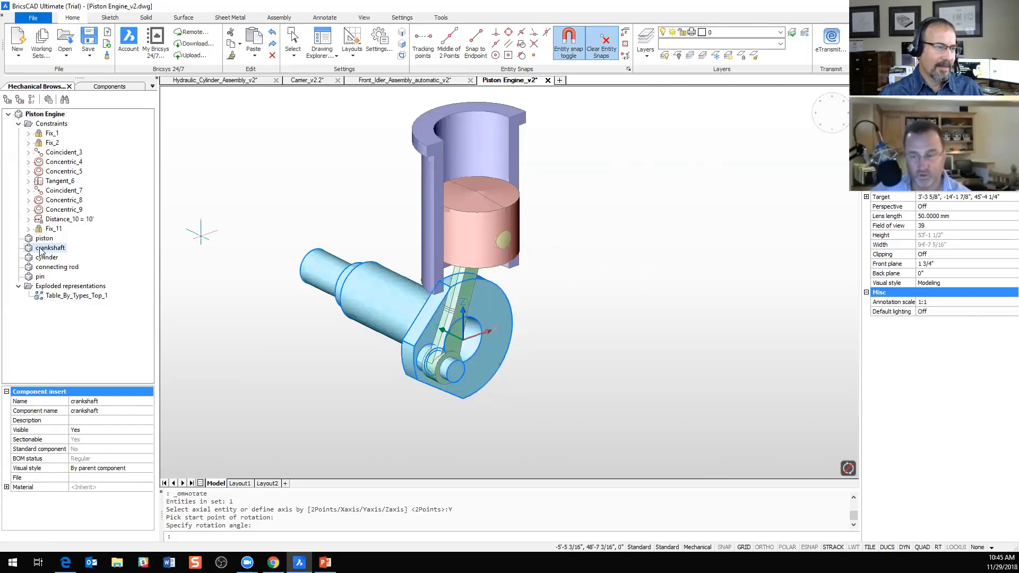
left_click(44, 268)
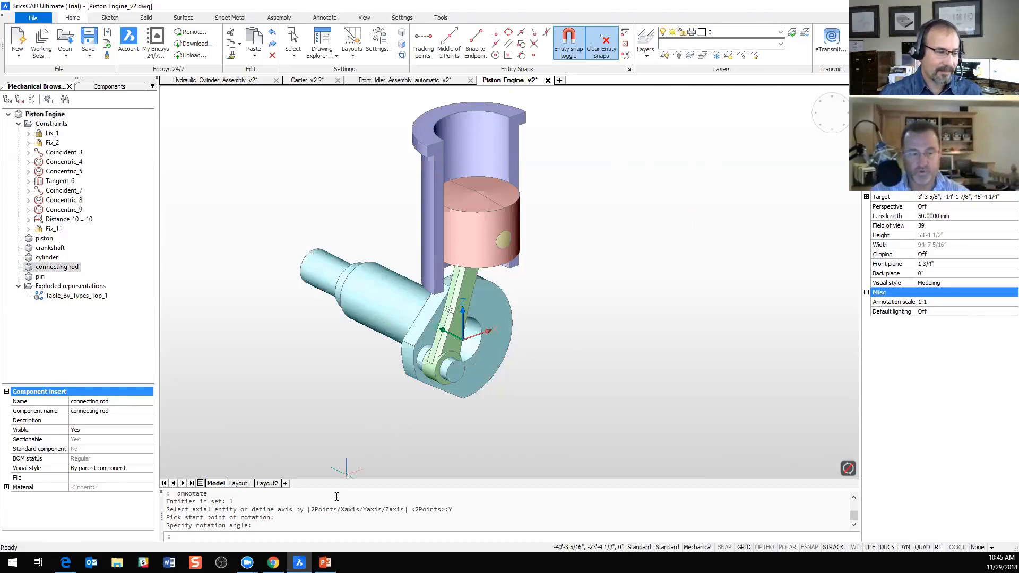
mouse_move(325, 563)
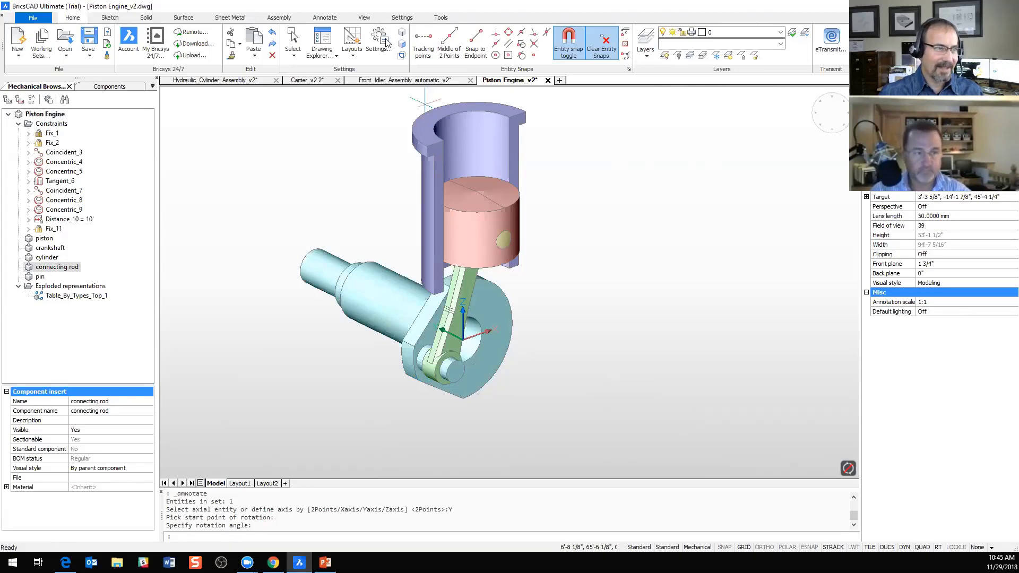
Step: Go back through the open front idler and carrier drawings to the Hydraulic_Cylinder_Assembly_v2 drawing
left_click(401, 80)
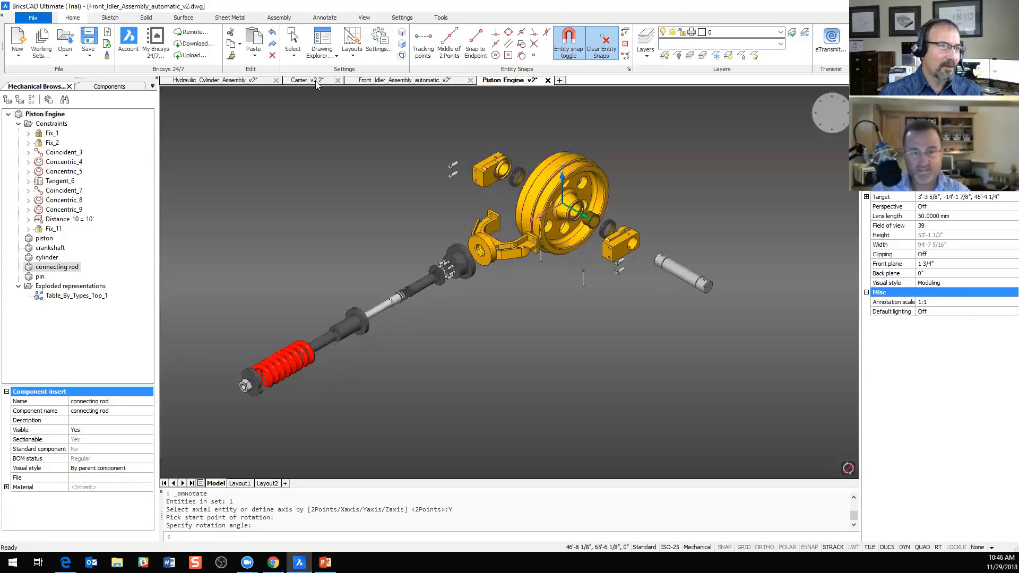
left_click(325, 81)
left_click(264, 82)
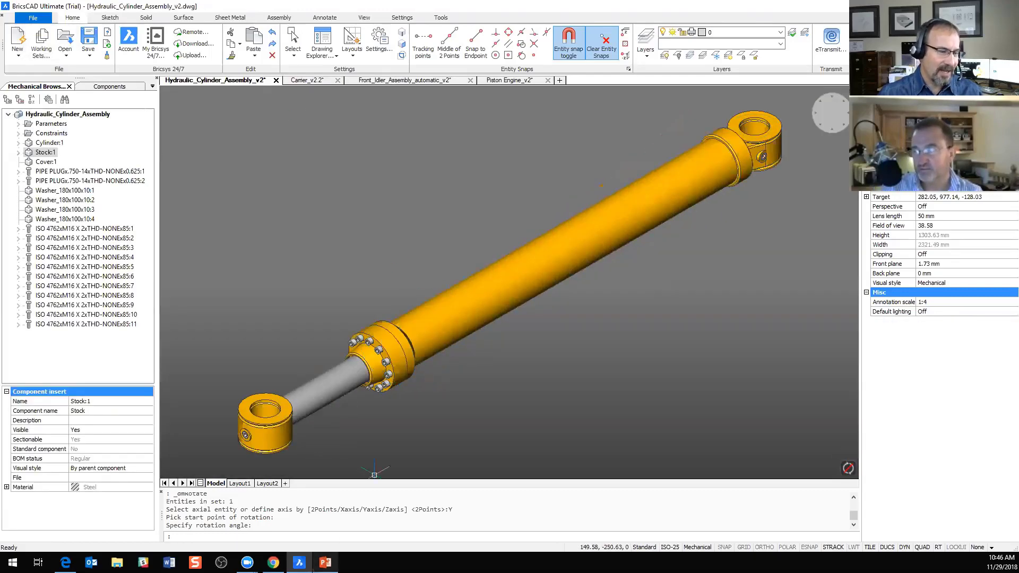
Step: Switch to the PowerPoint slide show and advance to the slide "Right MCAD software for .dwg users"
left_click(325, 562)
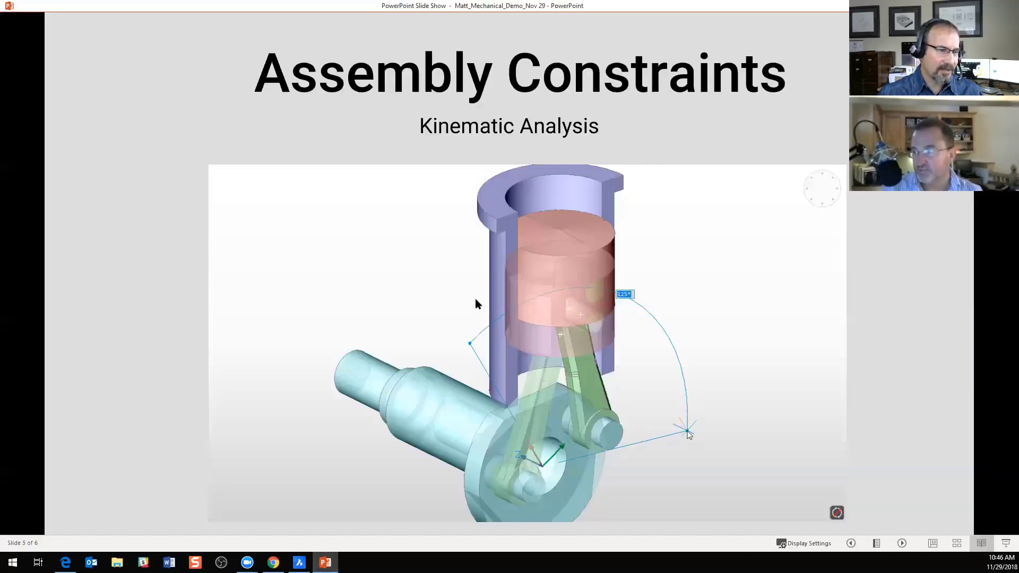
left_click(707, 332)
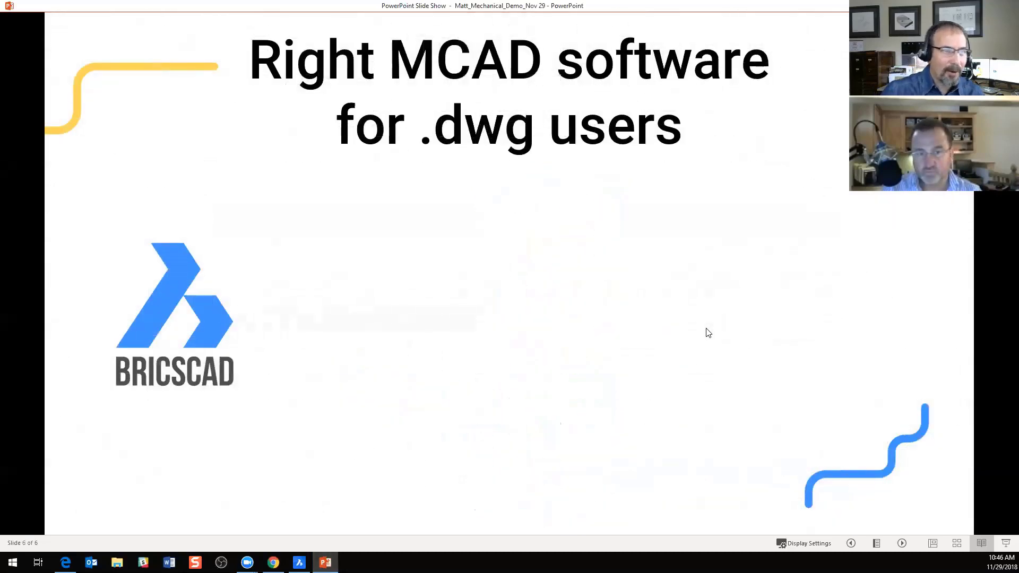